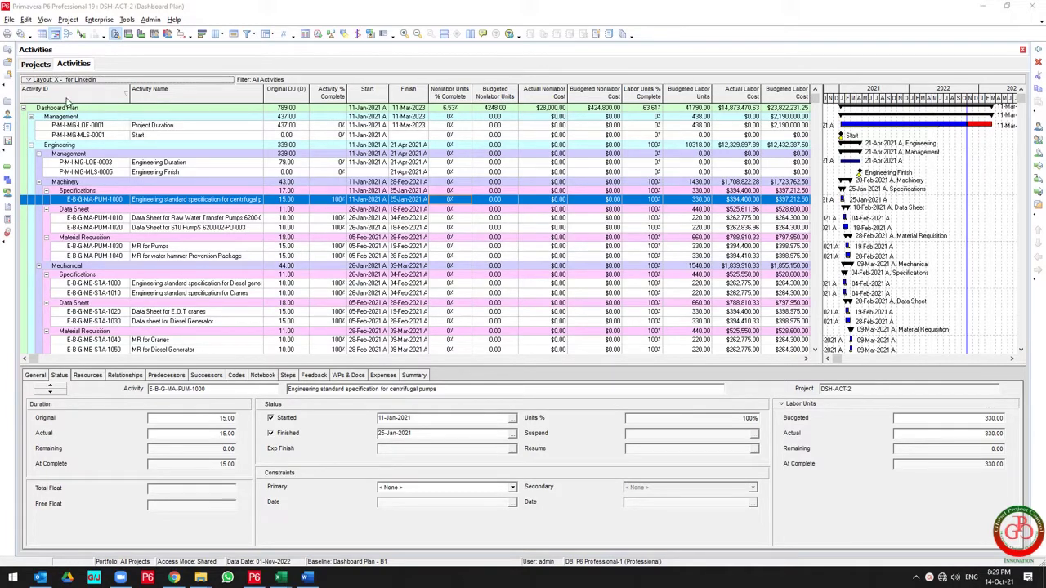
Show the Codes tab for activity E-B-G-MA-PUM-1000 and compress the Gantt timescale through 2023.
click(237, 375)
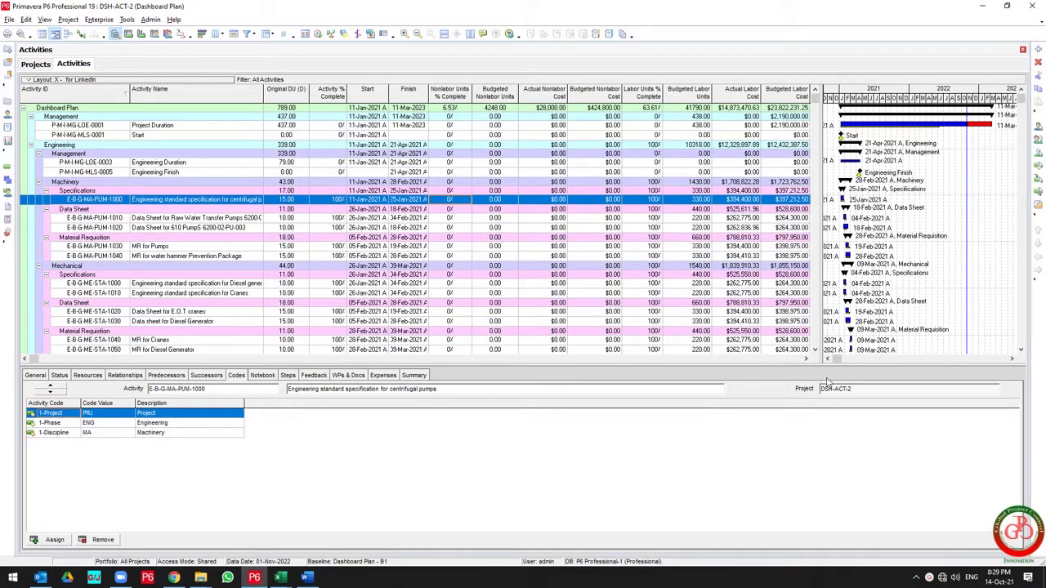
click(830, 359)
click(830, 359)
click(831, 359)
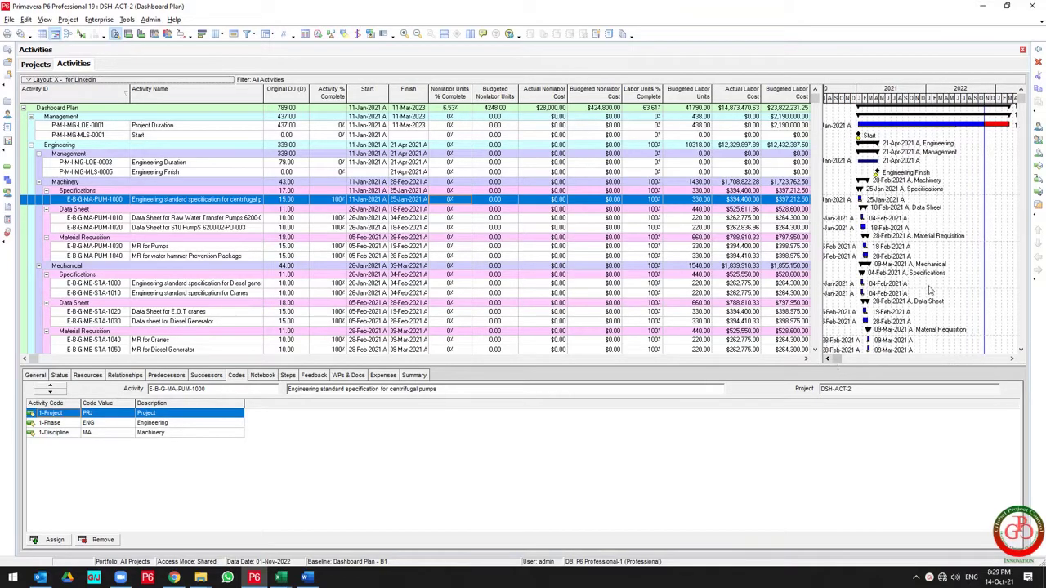
drag(1011, 104, 991, 107)
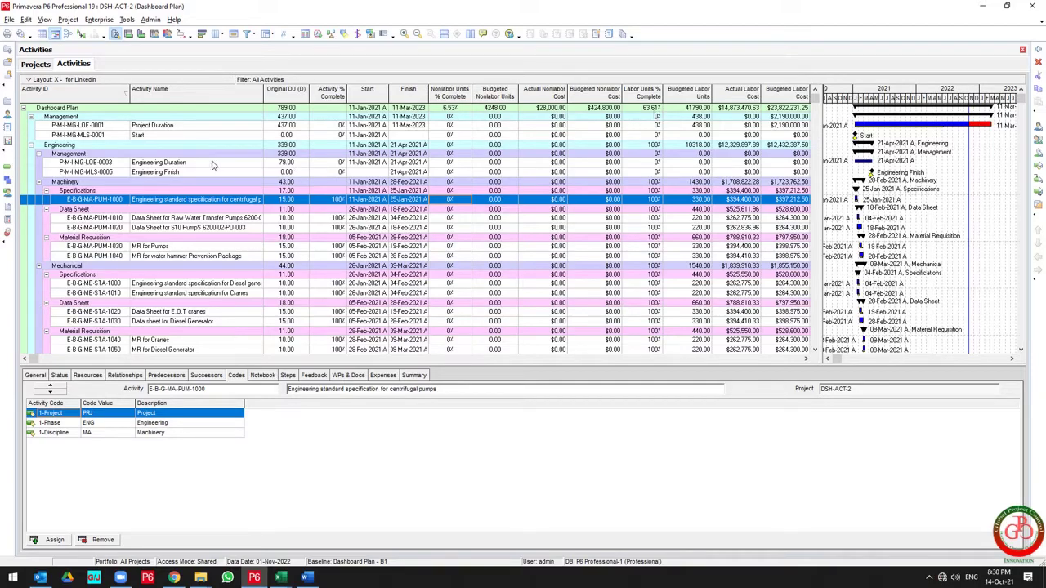
Collapse the table to WBS Level 3 bands, then expand Construction's Foundation band into sub-groups.
click(101, 185)
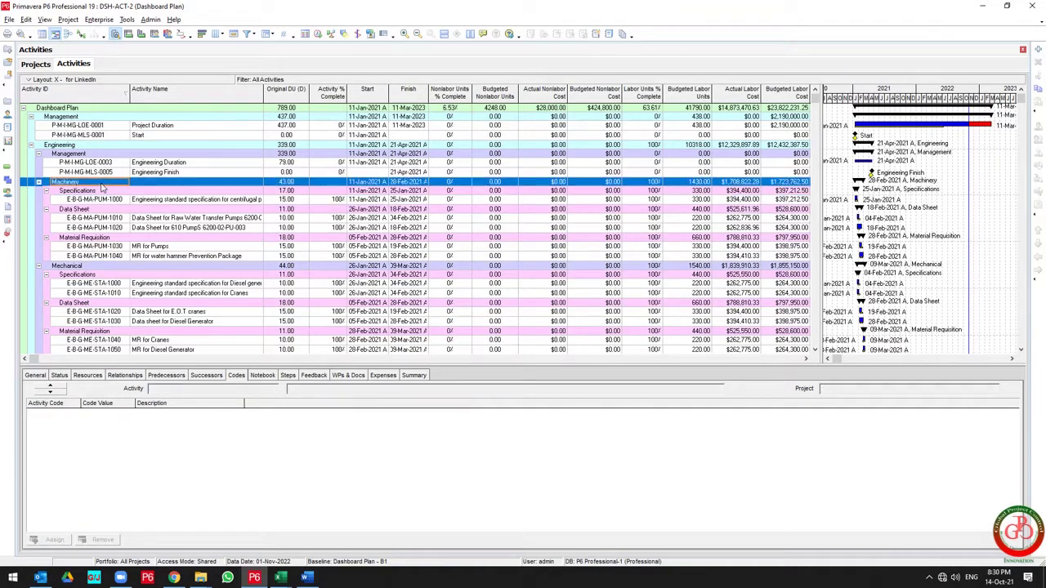
click(49, 82)
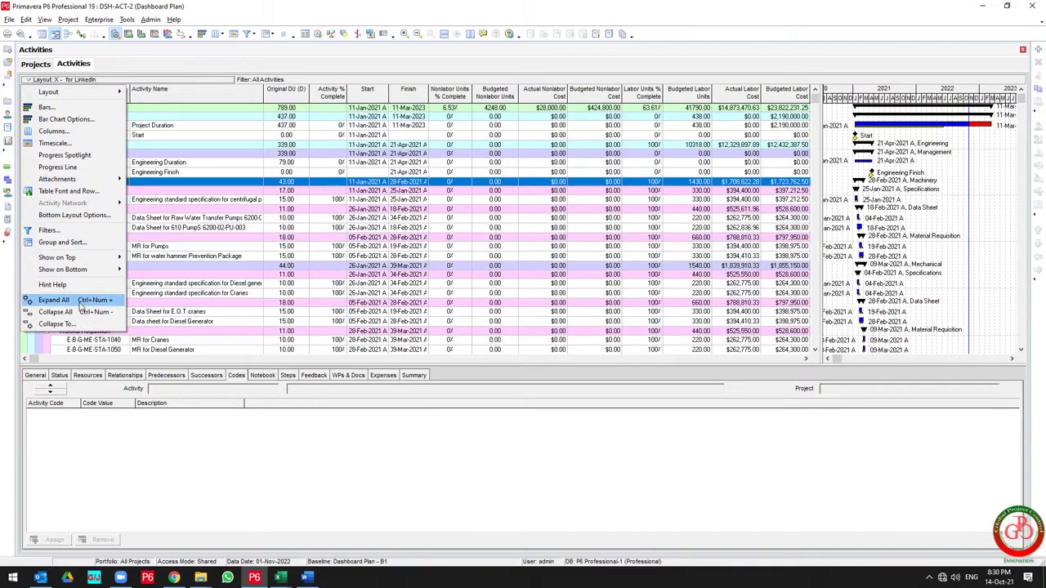
click(82, 324)
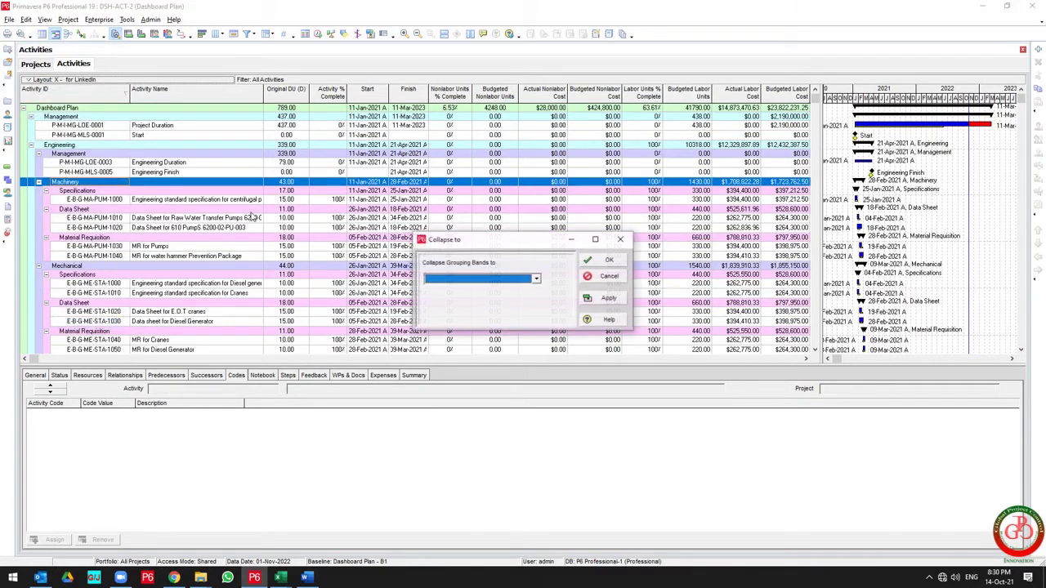
click(467, 279)
click(471, 305)
click(609, 298)
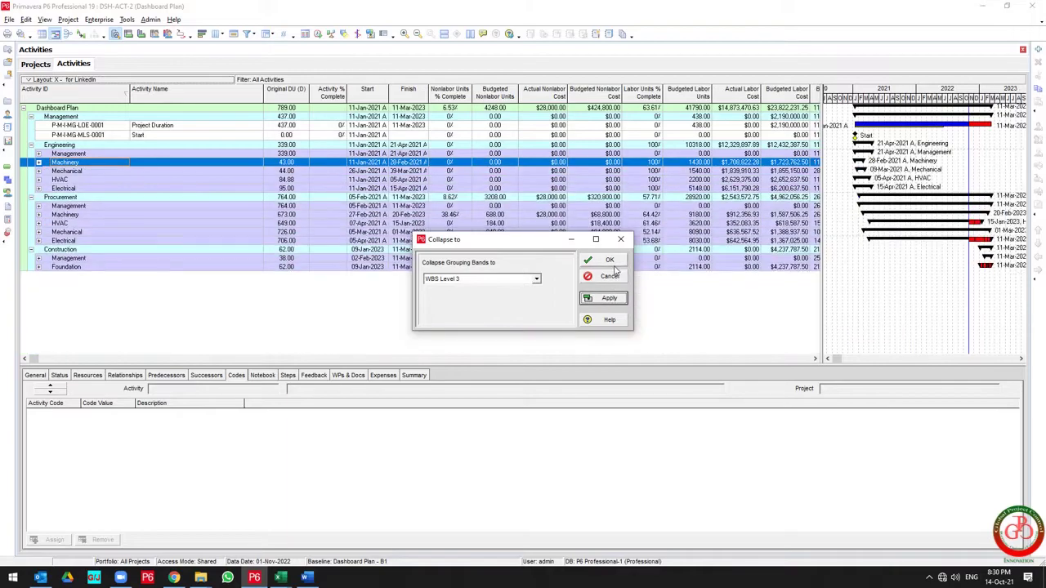
click(605, 260)
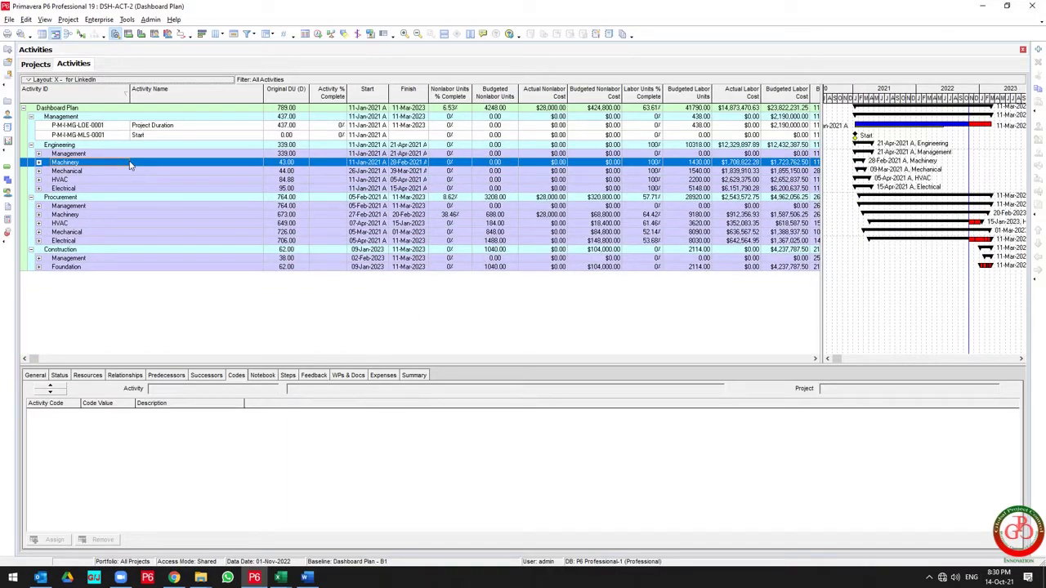
ctrl+click(119, 215)
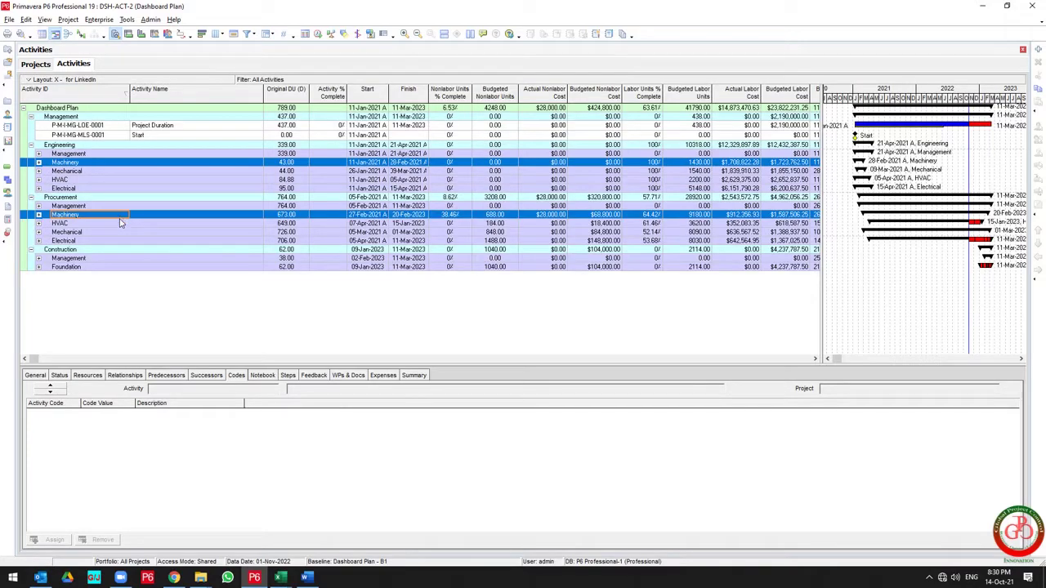
double_click(106, 266)
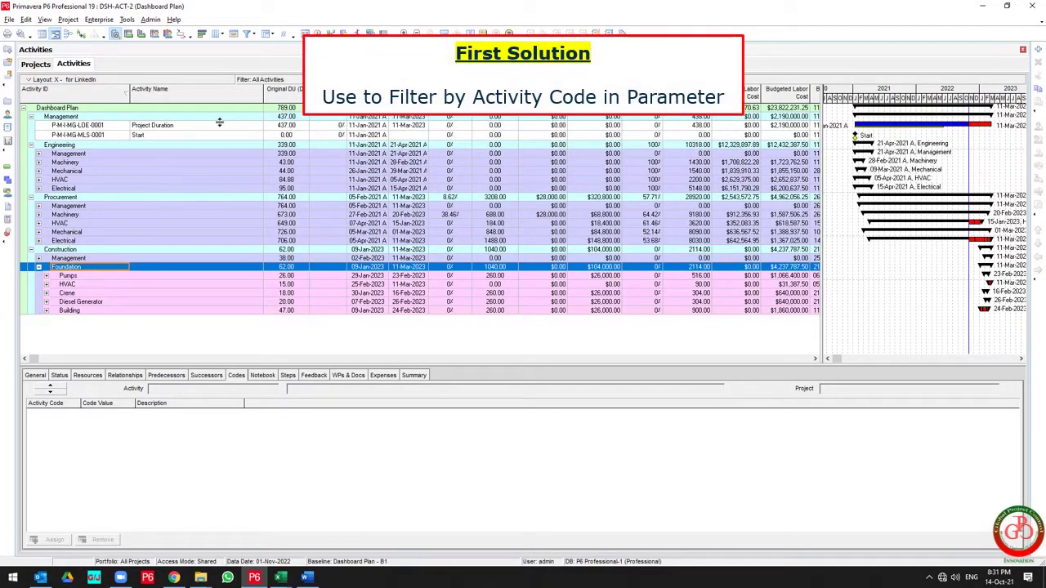
Open the Filters dialog to see the saved filters, including (Untitled Filter)_2.
click(249, 36)
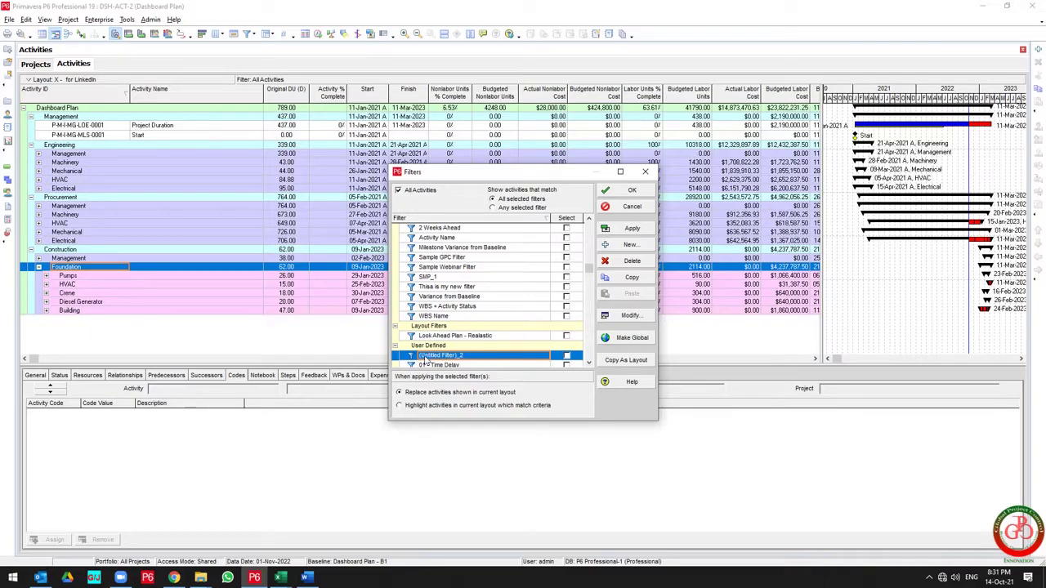
Set (Untitled Filter)_2 to 1-Discipline is under MA (Machinery) and tick it for applying.
click(629, 320)
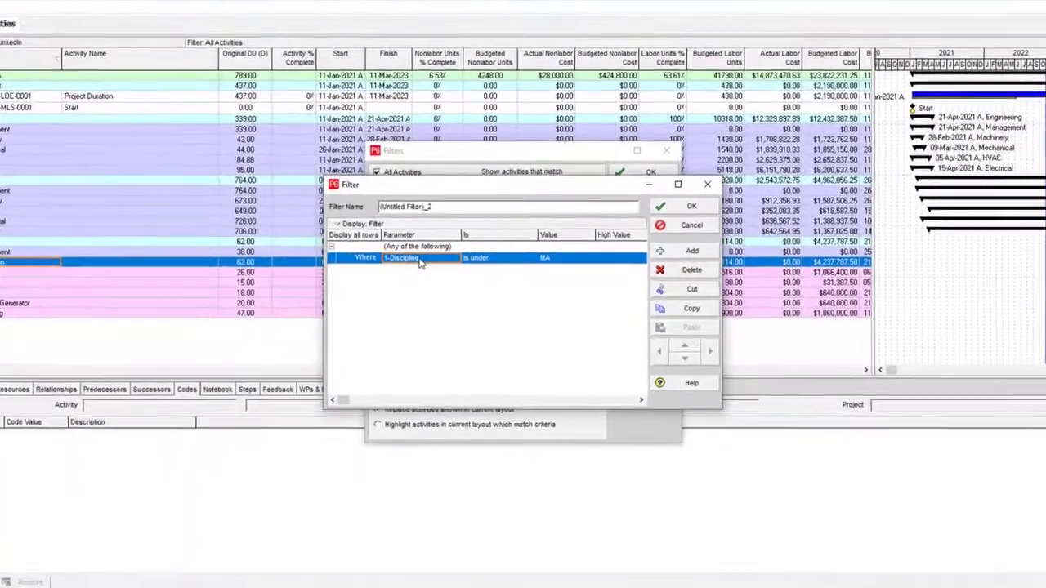
click(434, 263)
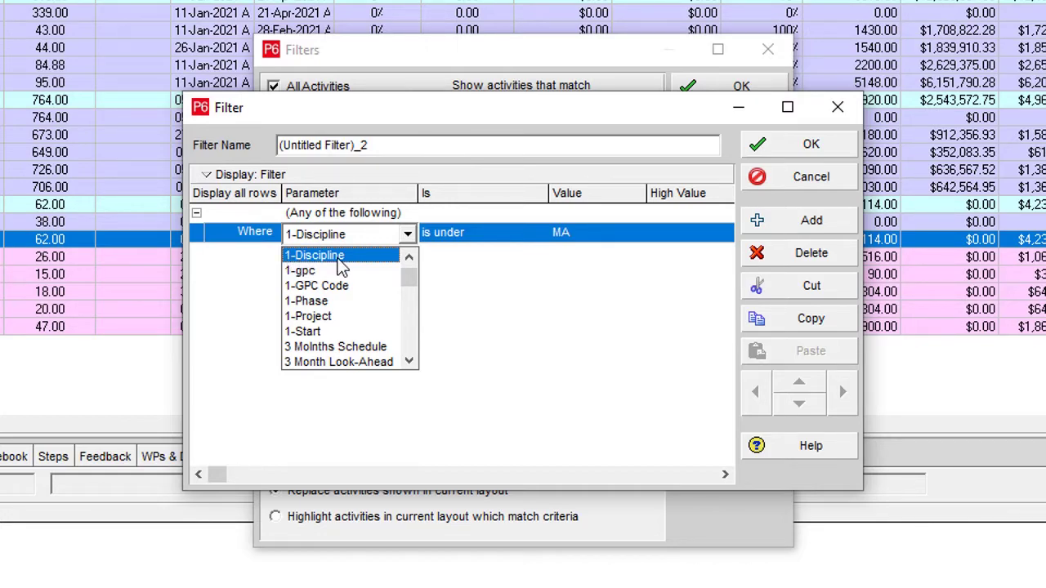
click(339, 259)
click(499, 242)
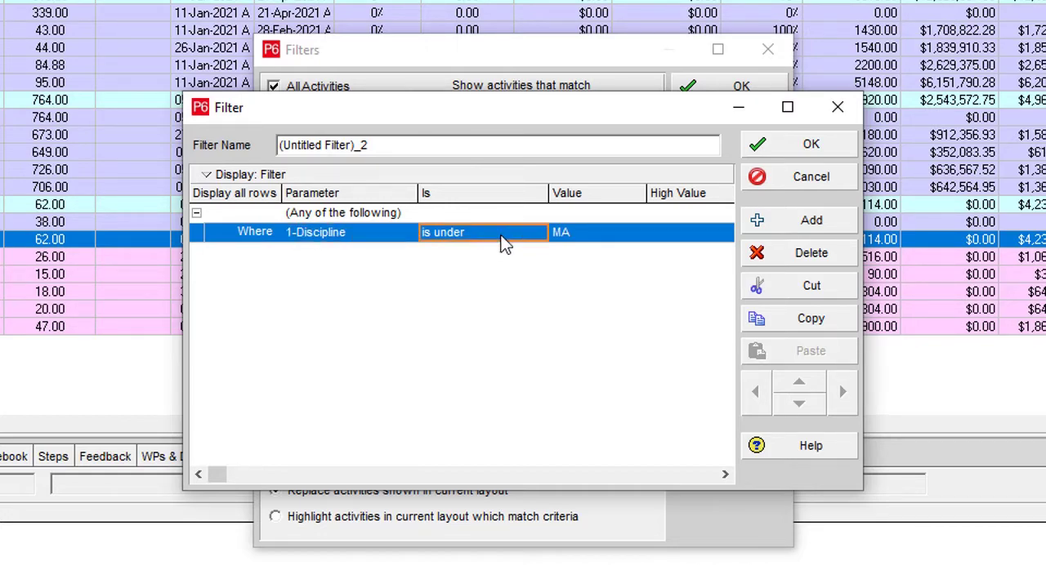
click(596, 243)
click(636, 235)
click(563, 264)
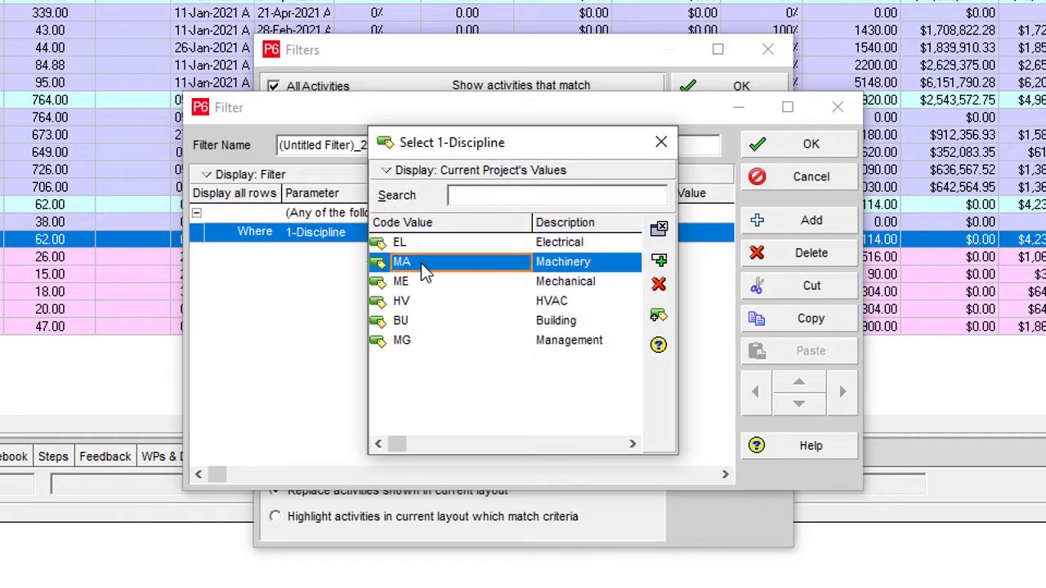
click(659, 260)
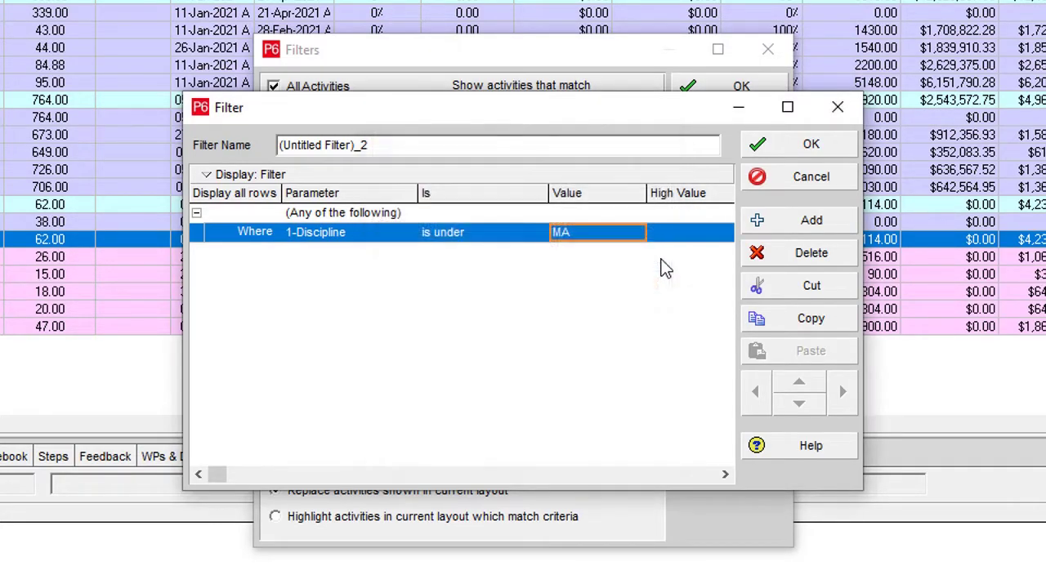
click(804, 155)
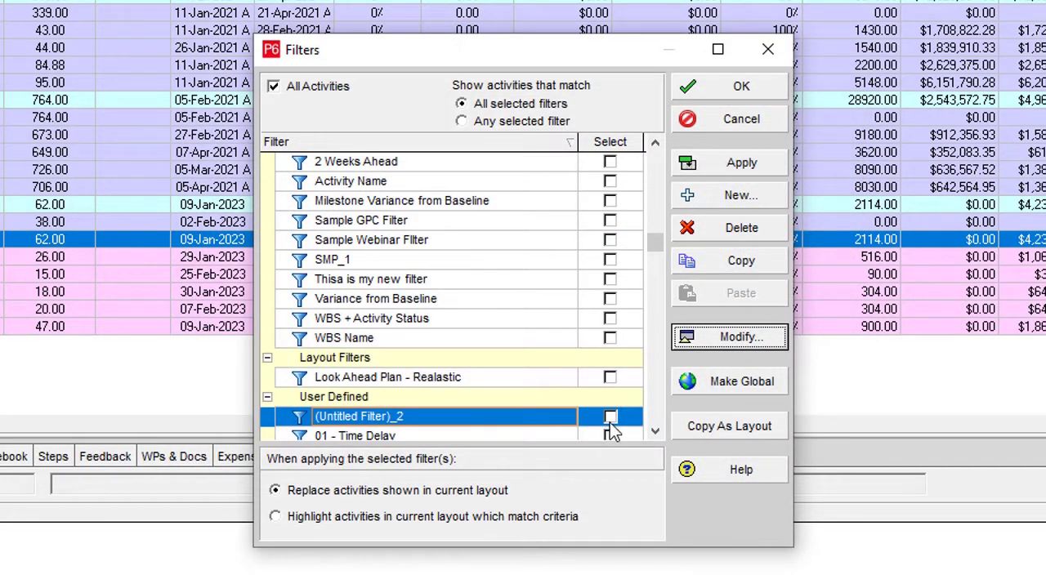
click(611, 418)
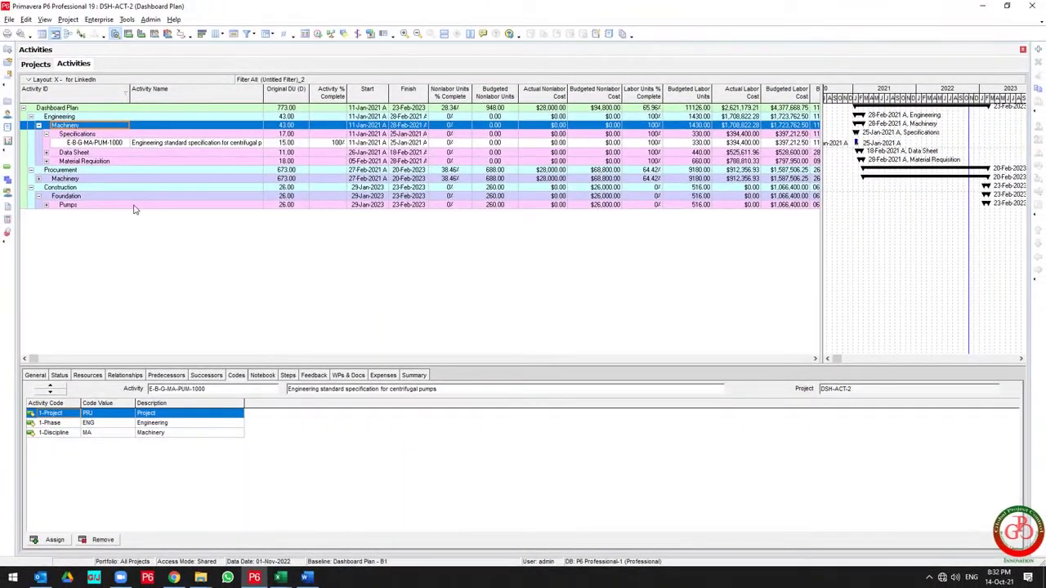
click(58, 82)
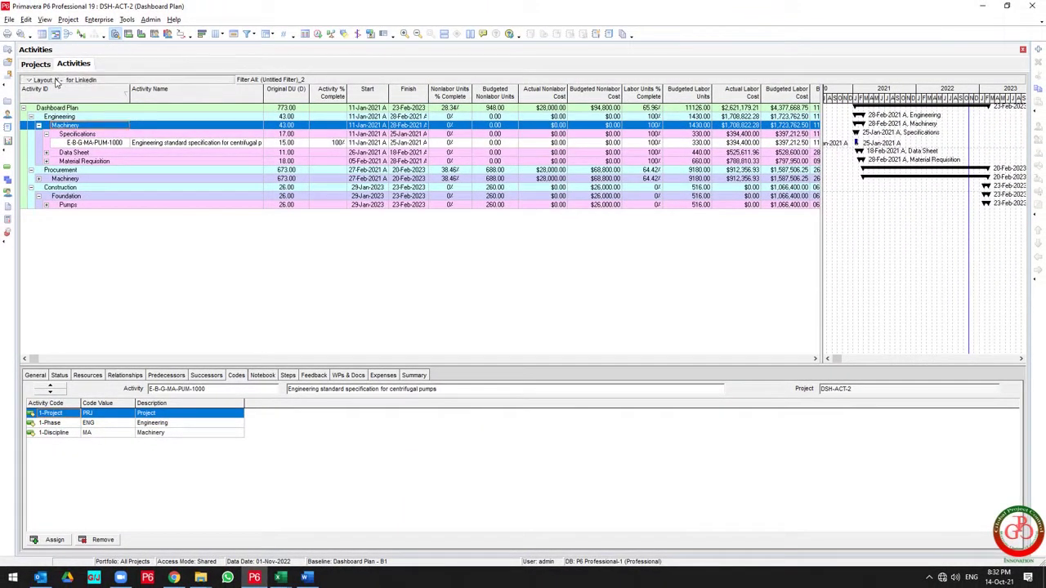
click(57, 301)
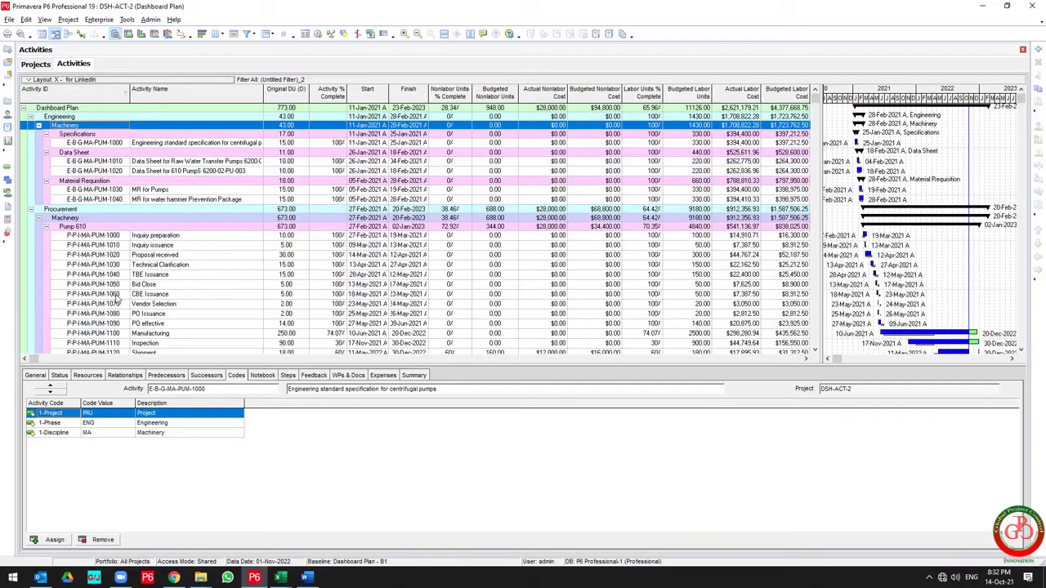
click(184, 246)
scroll(207, 292, down, 4)
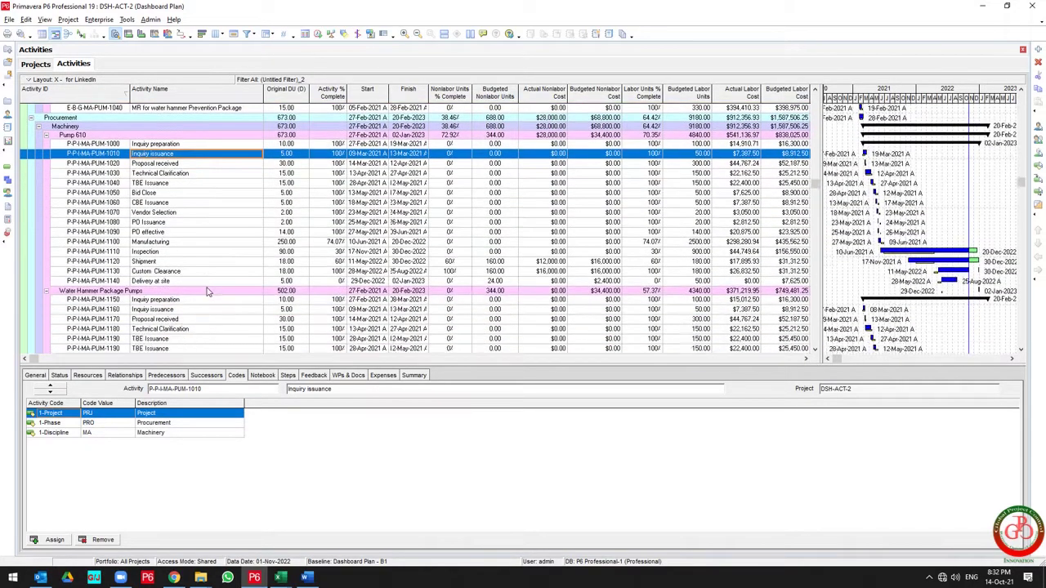
scroll(207, 292, down, 2)
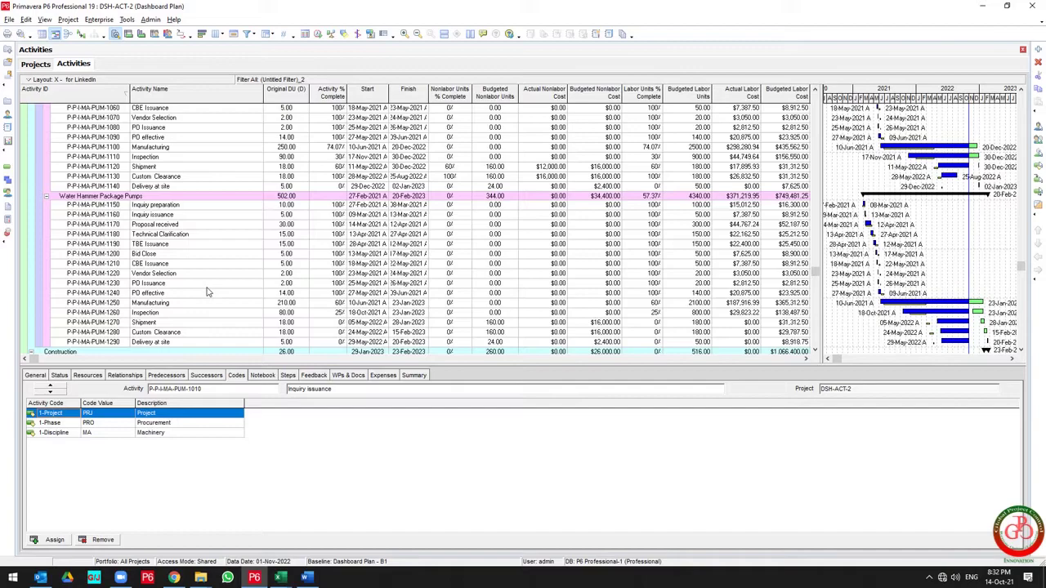
scroll(347, 265, down, 2)
scroll(348, 273, up, 3)
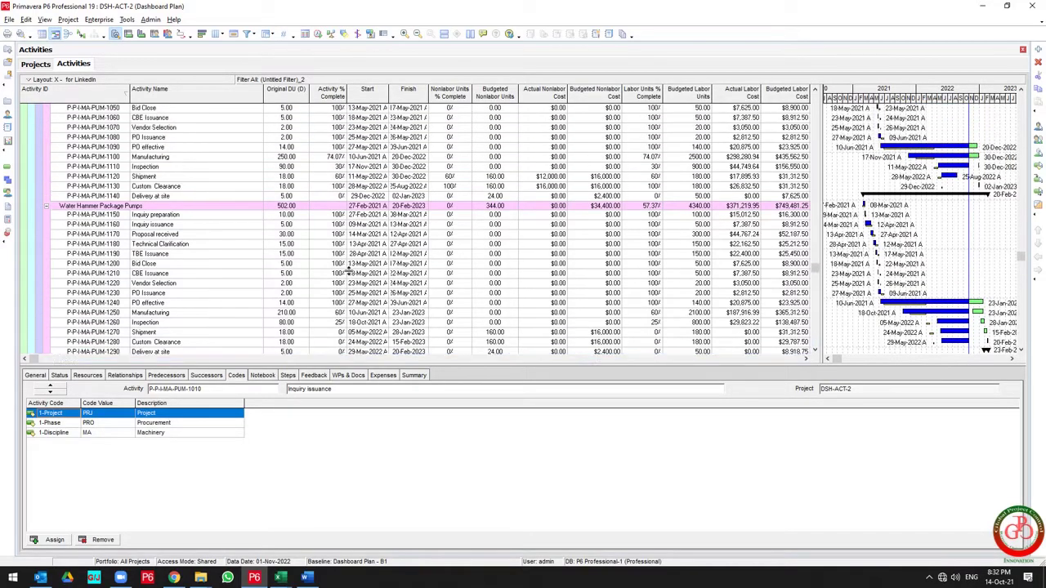
scroll(349, 272, up, 8)
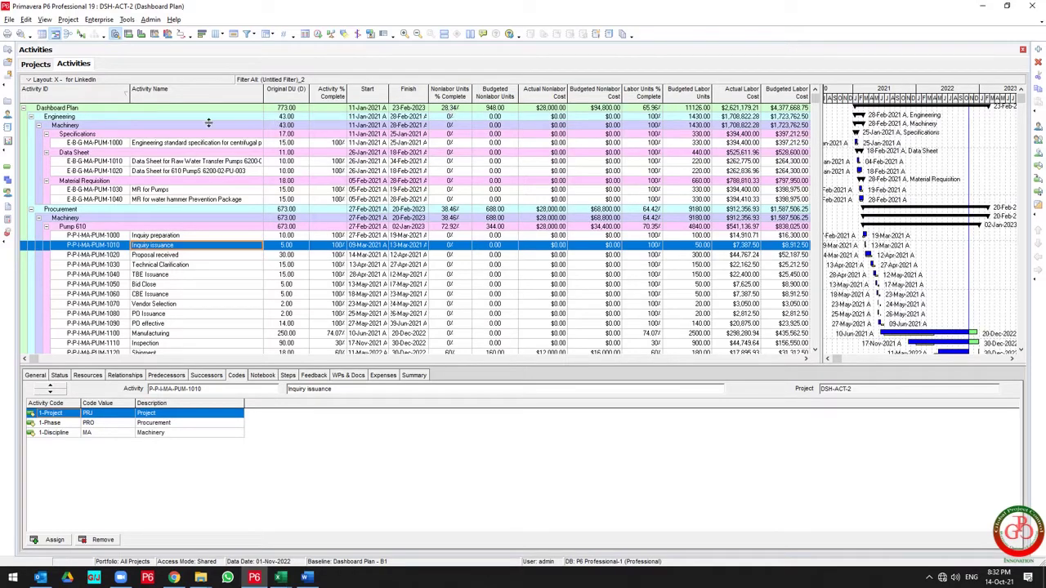
click(454, 110)
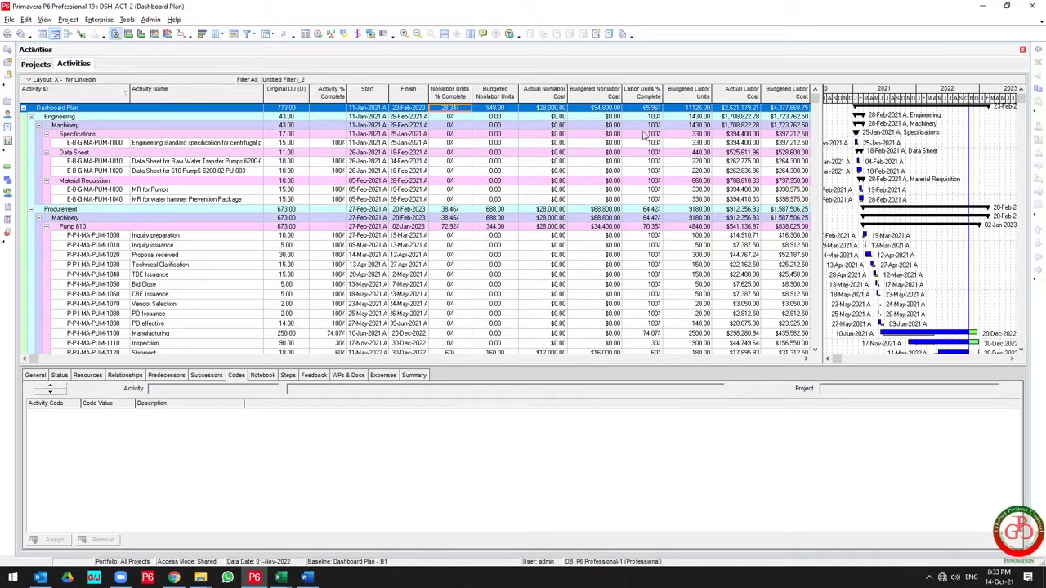
click(590, 212)
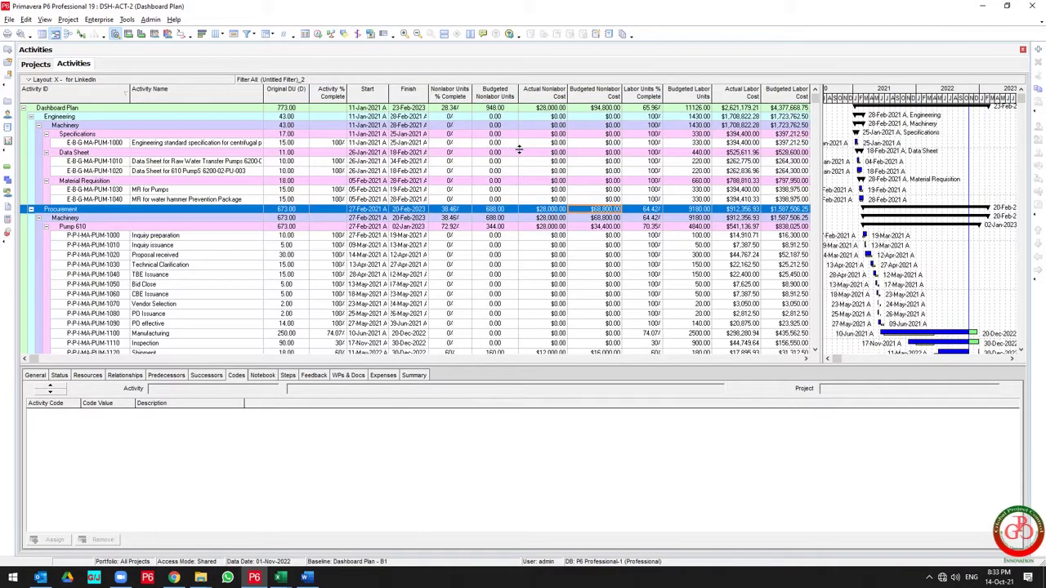
click(547, 108)
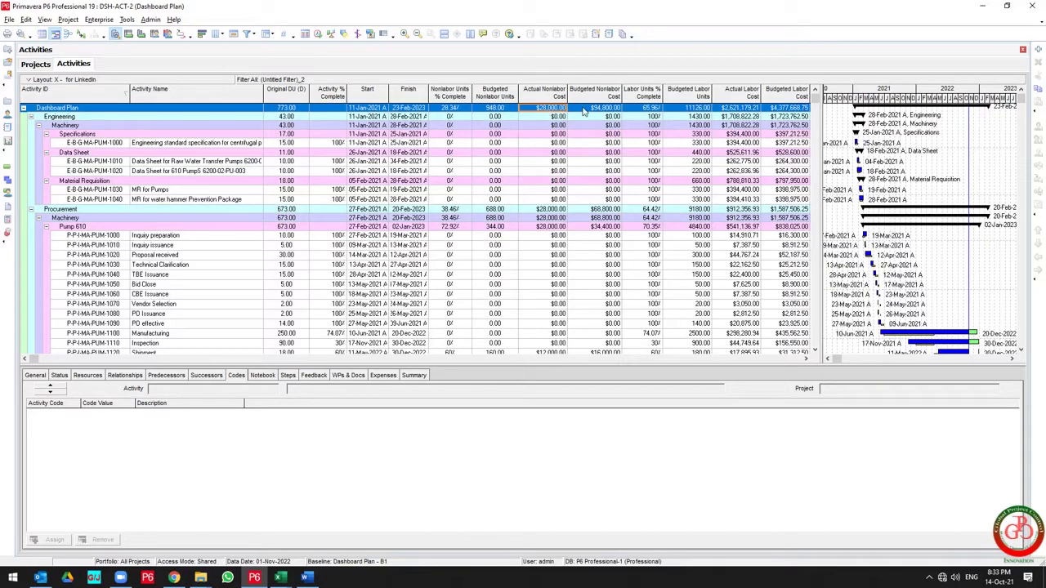
click(592, 109)
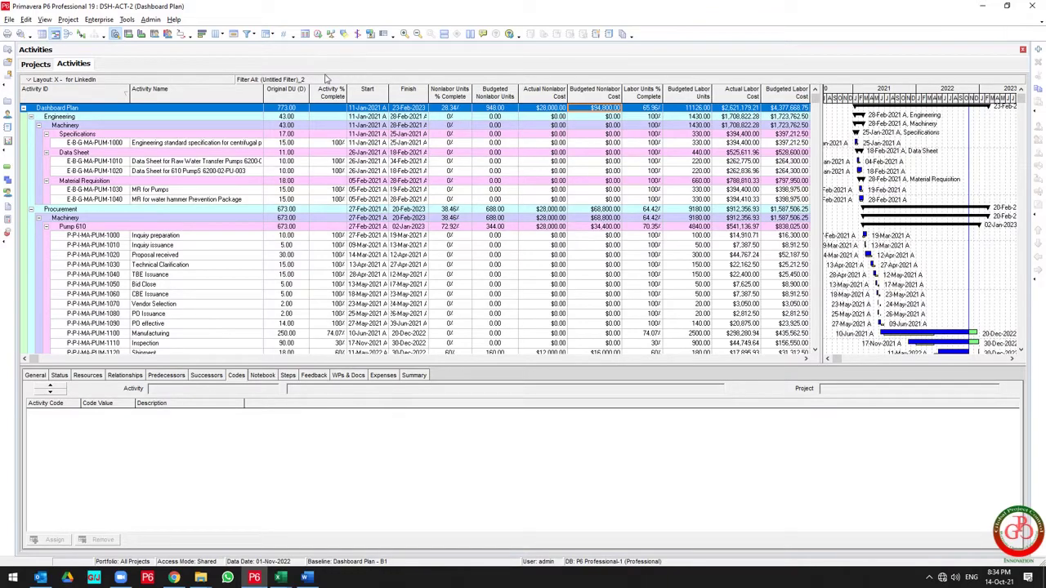
Change the untitled filter's 1-Discipline value from MA to EL (Electrical).
click(246, 33)
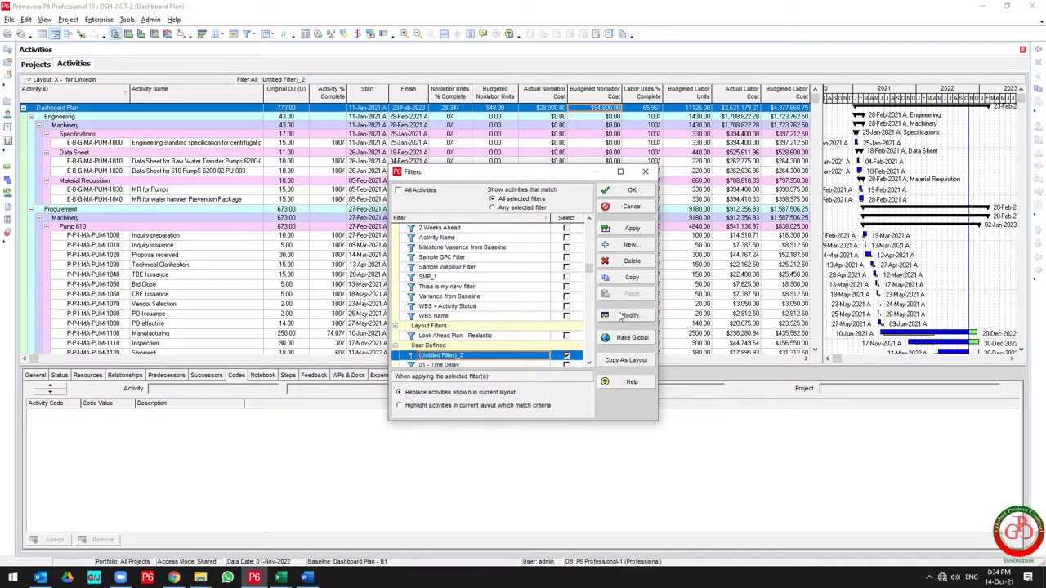
click(630, 315)
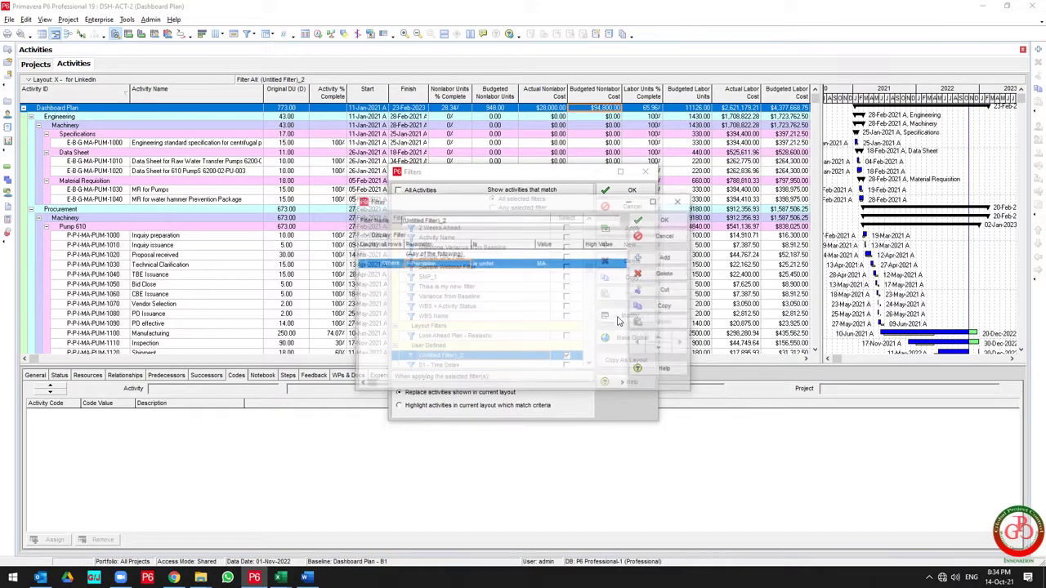
click(554, 263)
click(579, 264)
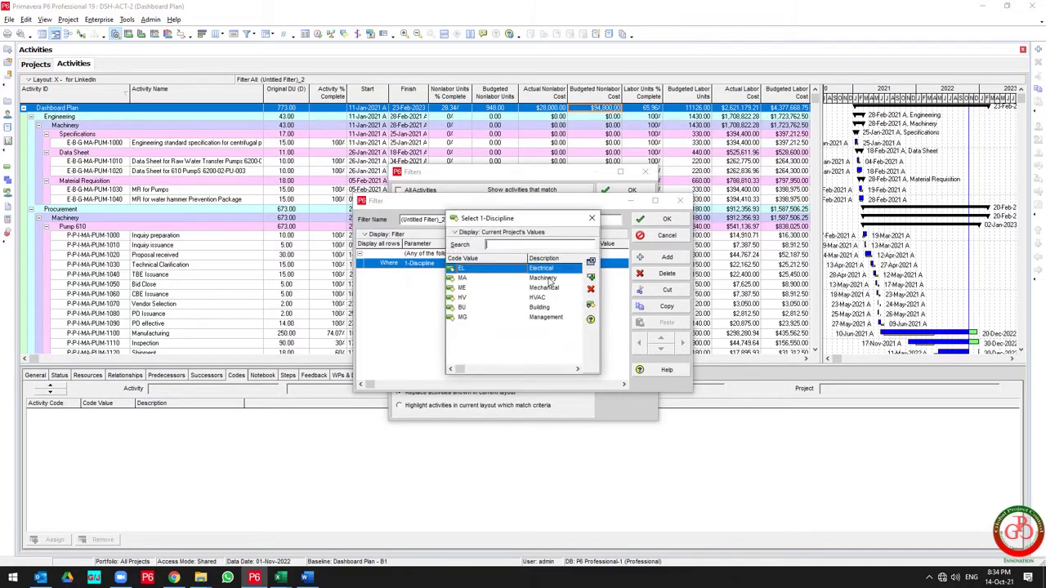
click(481, 288)
double_click(482, 269)
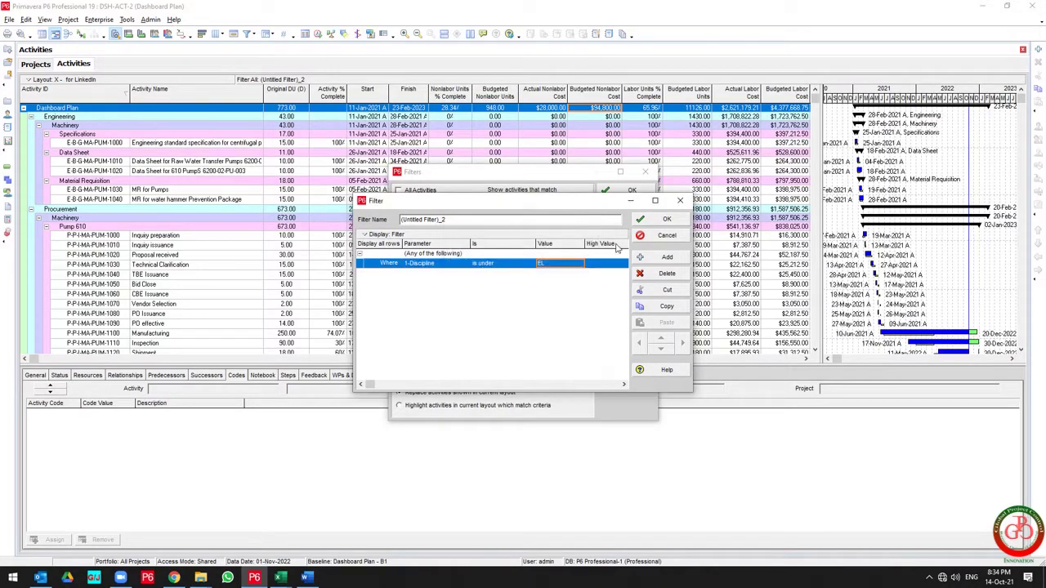
click(666, 219)
Apply the Electrical filter and collapse the Electrical group under Engineering.
click(627, 227)
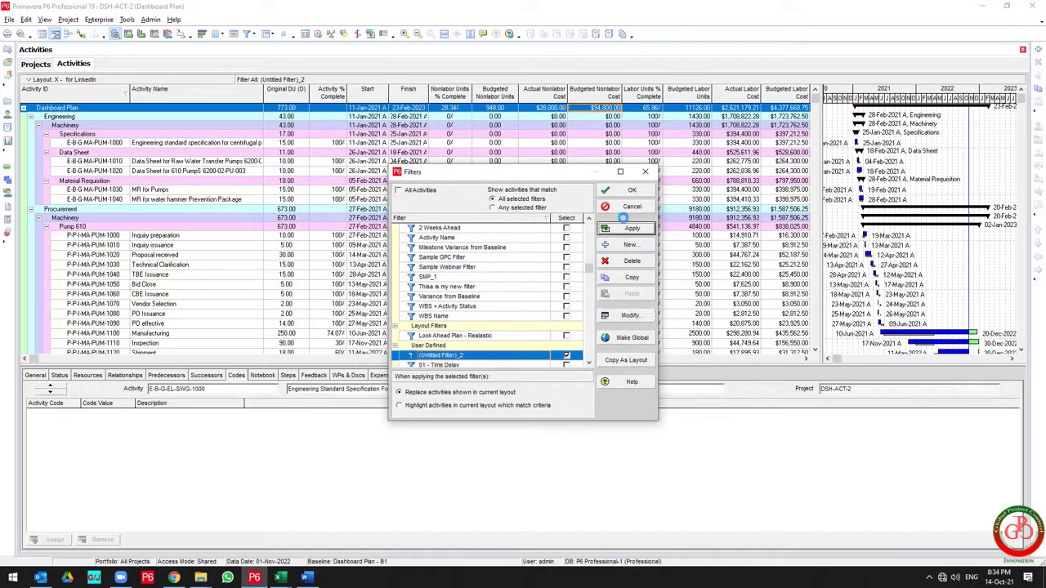
click(632, 191)
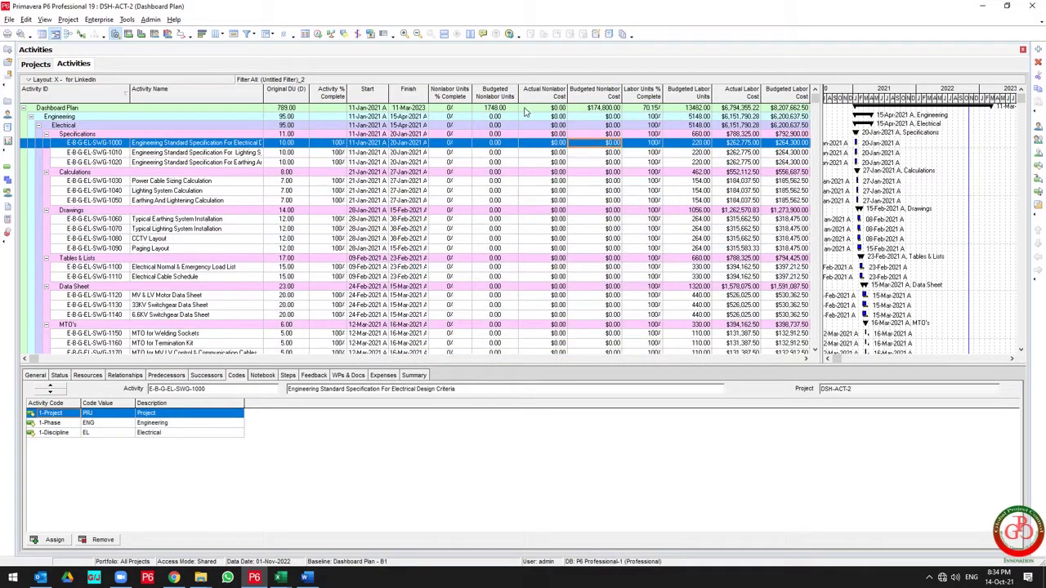
click(525, 108)
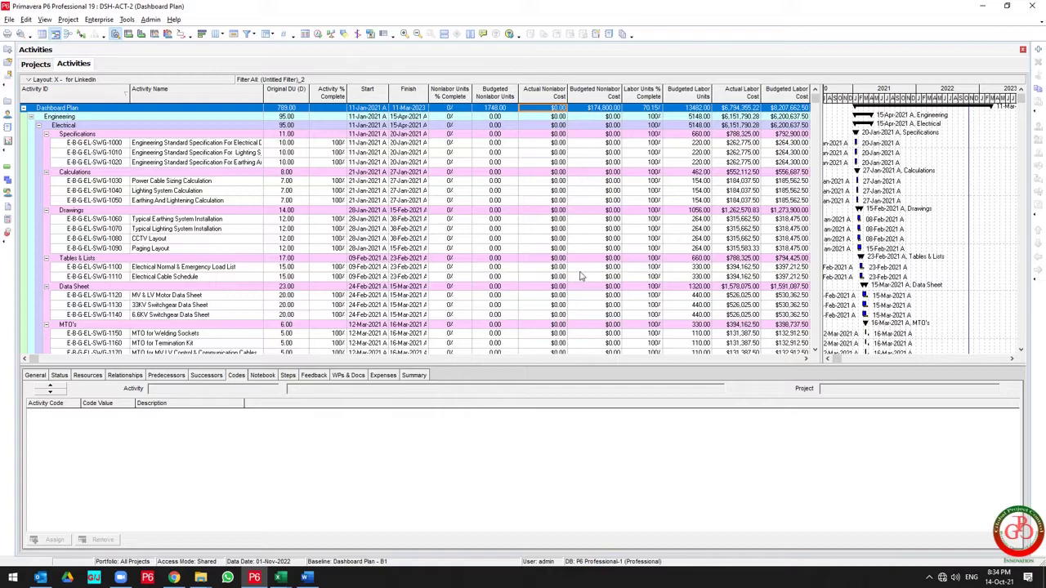
double_click(72, 125)
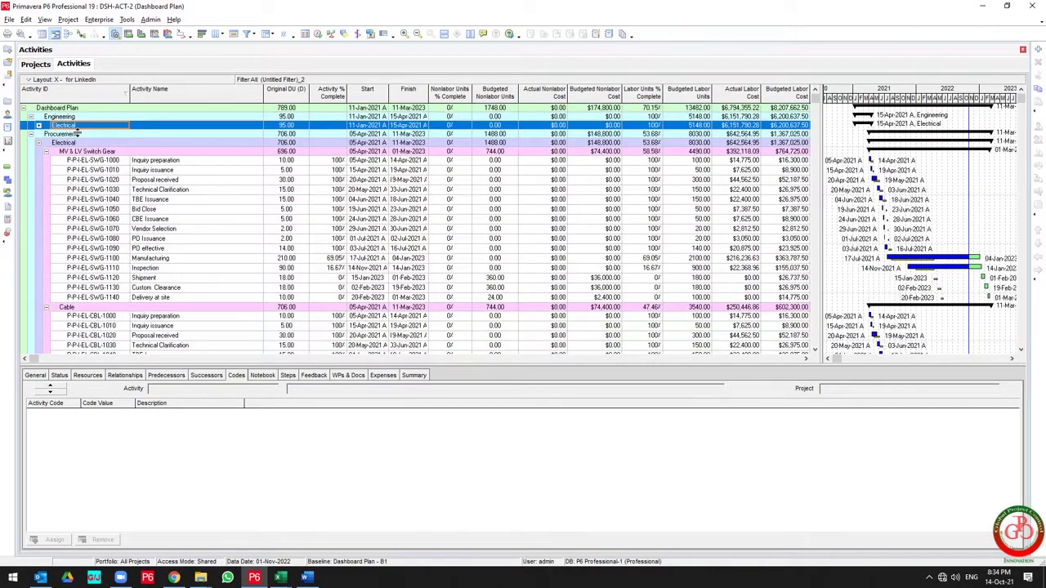
double_click(77, 143)
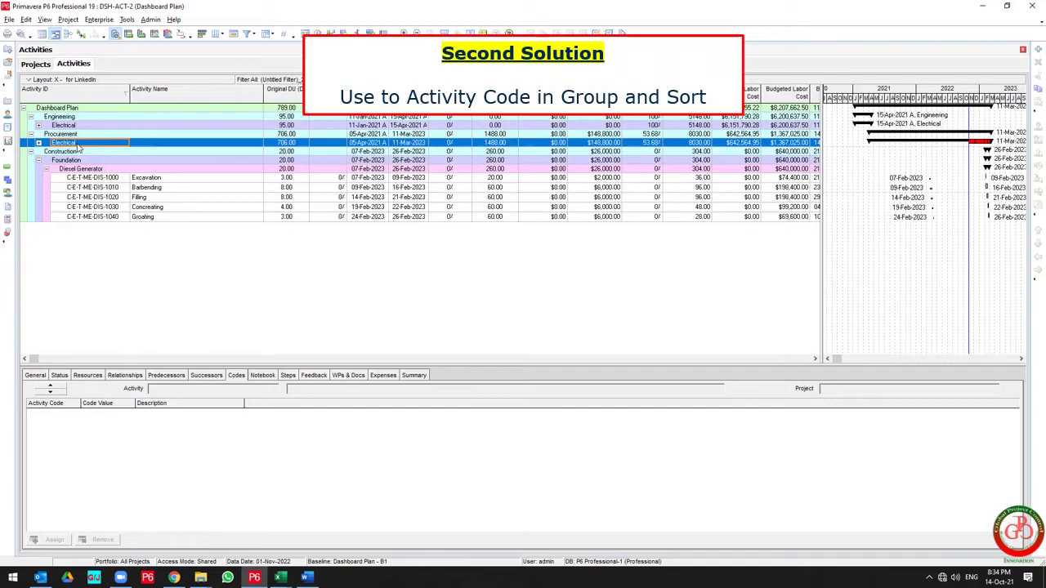
click(79, 161)
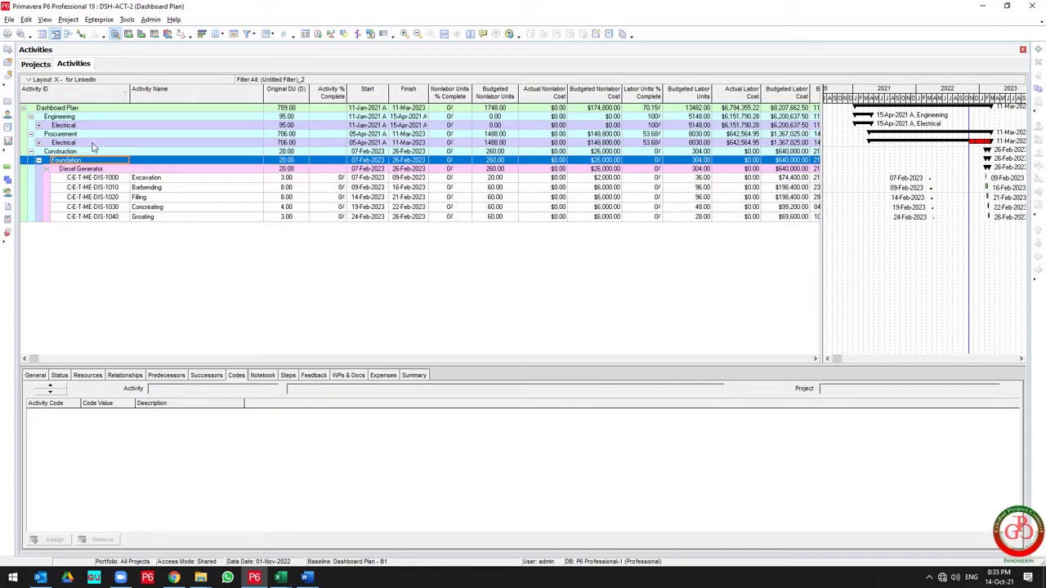
Switch the filter back to show all activities.
click(246, 34)
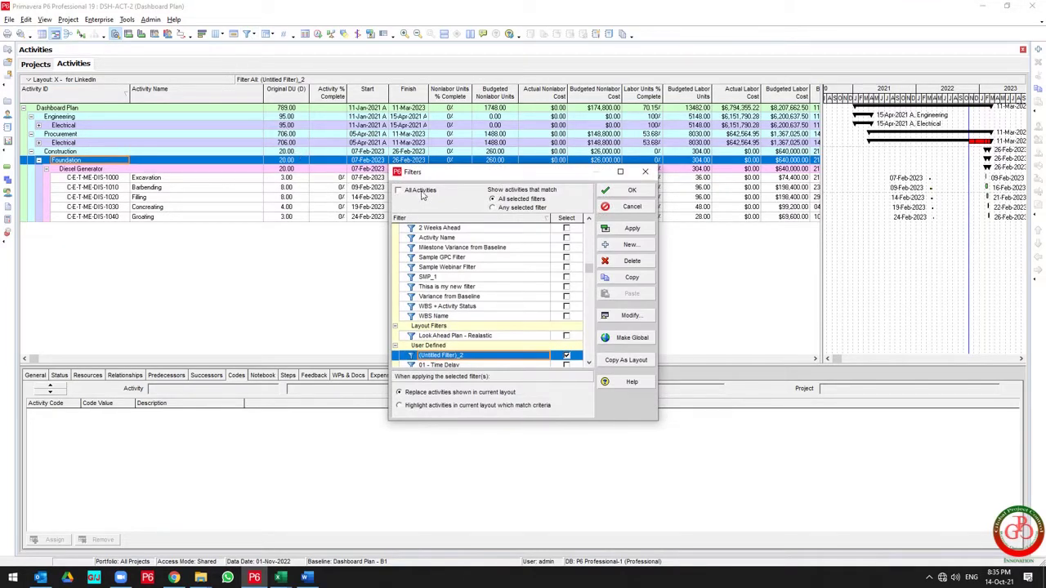
click(399, 190)
click(625, 229)
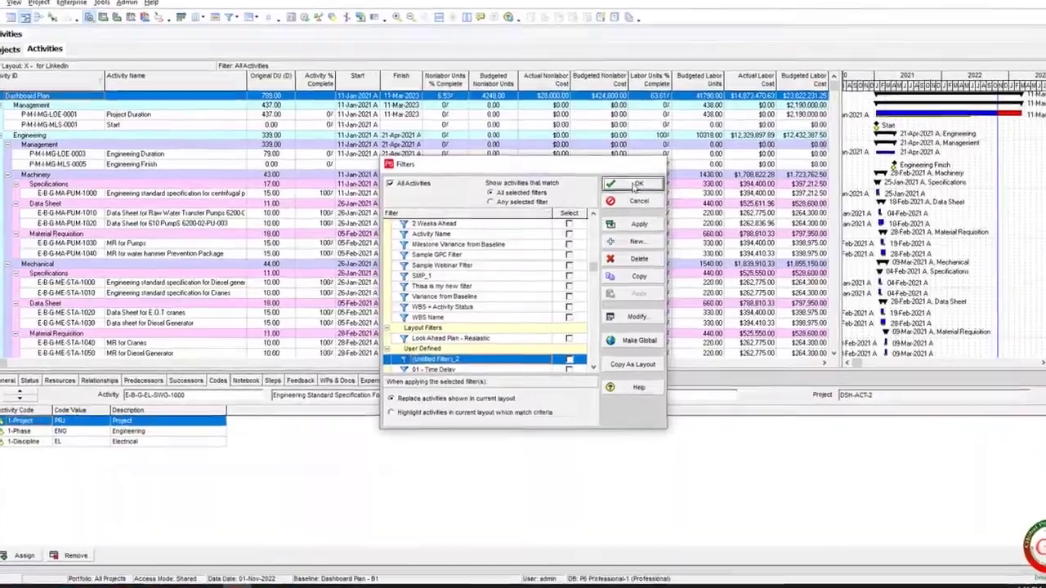
click(631, 189)
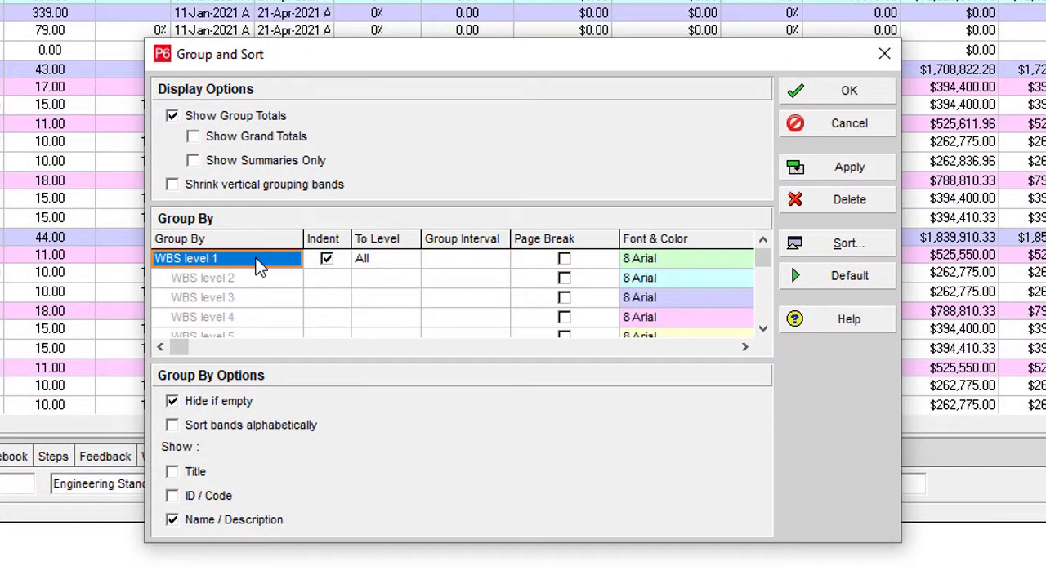
Replace the WBS grouping with 1-Project as the first group level, without indenting.
click(854, 211)
click(264, 259)
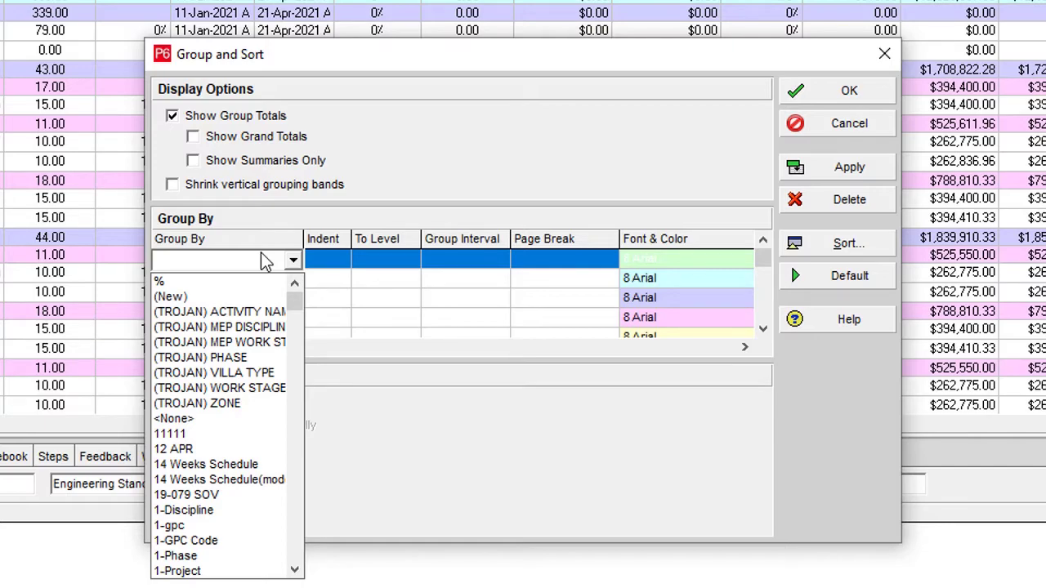
text(1-Discipline)
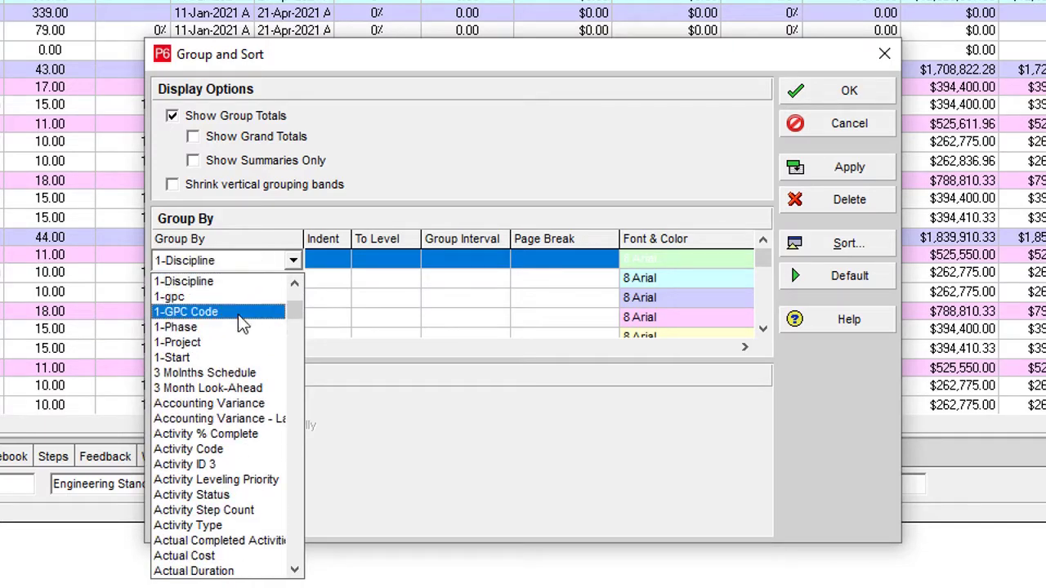
click(228, 344)
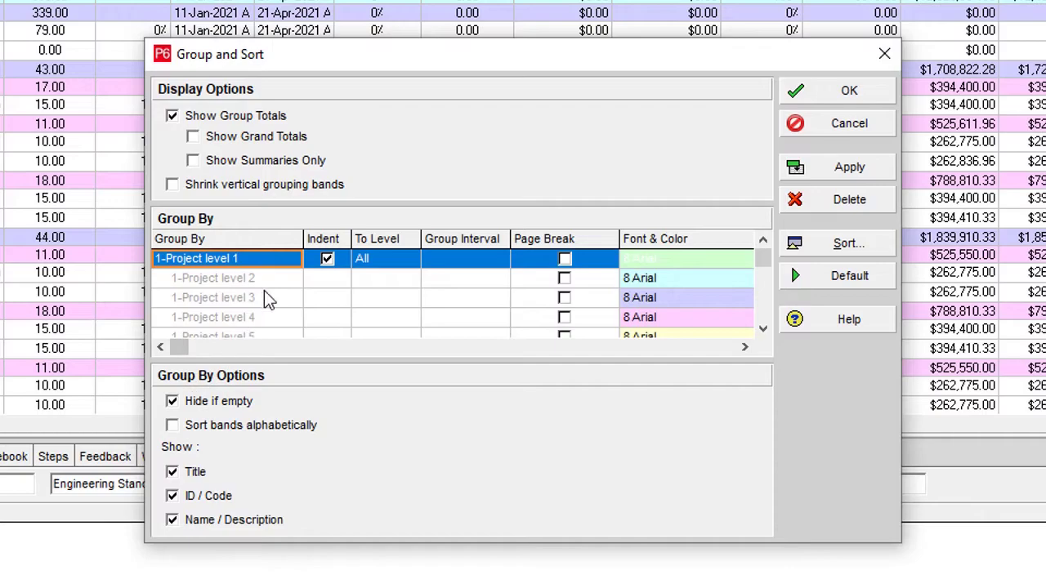
click(328, 259)
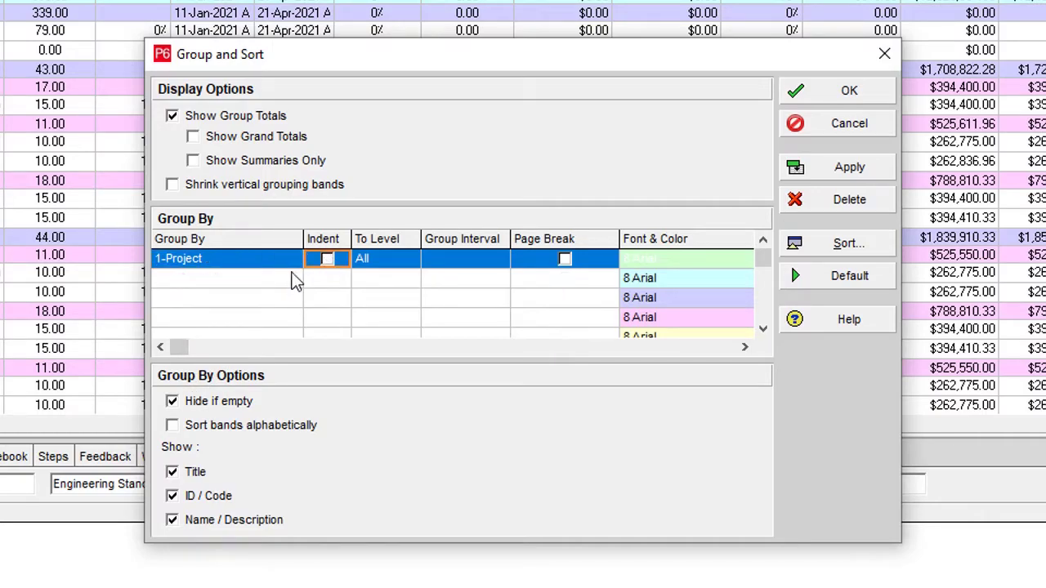
Add 1-Phase and 1-Discipline as the second and third group levels and apply.
click(262, 280)
click(261, 280)
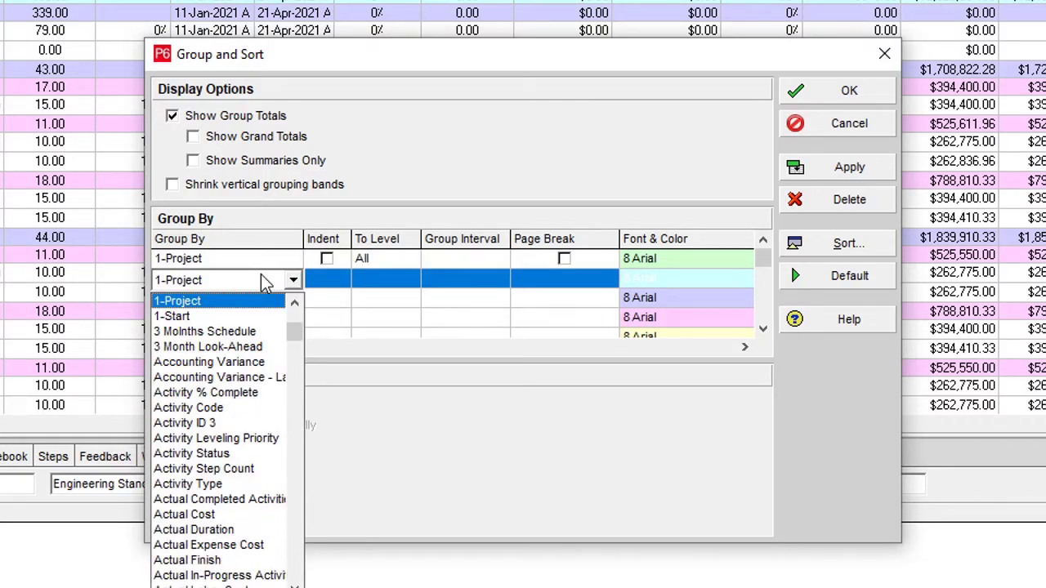
key(Up)
key(Up)
key(Up)
key(Up)
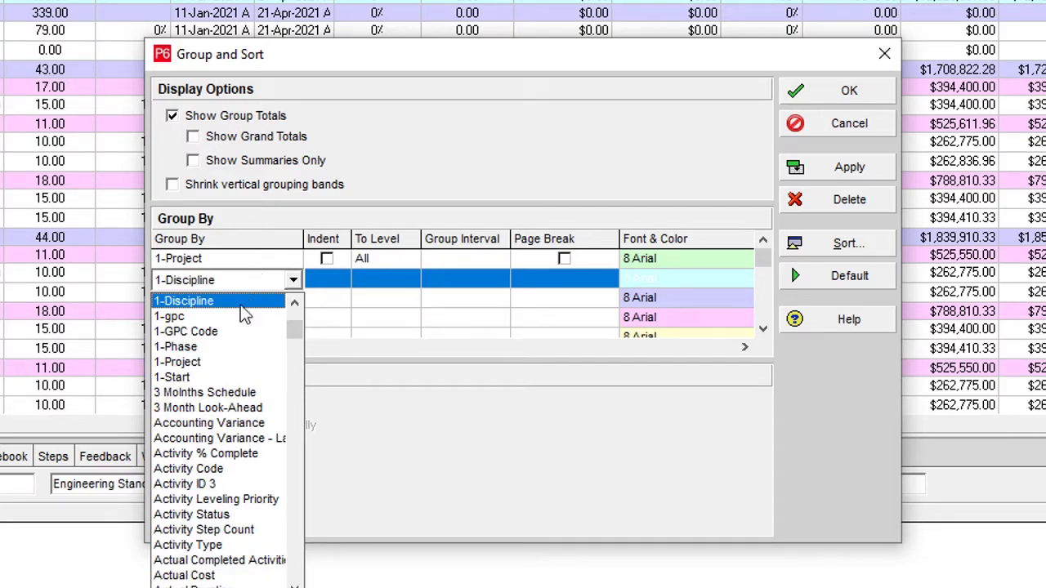
click(235, 350)
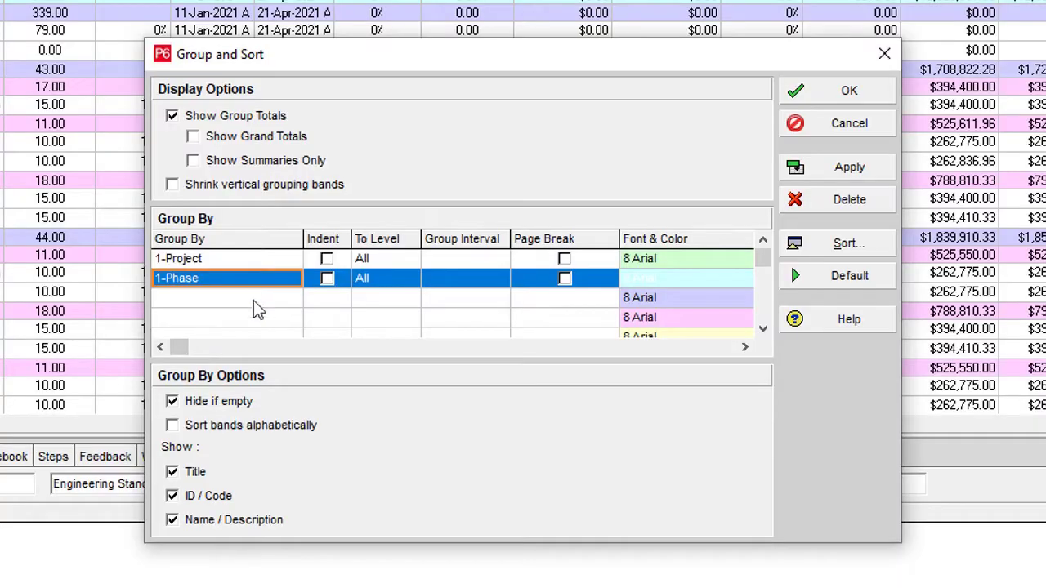
click(253, 301)
click(256, 306)
scroll(260, 315, up, 1)
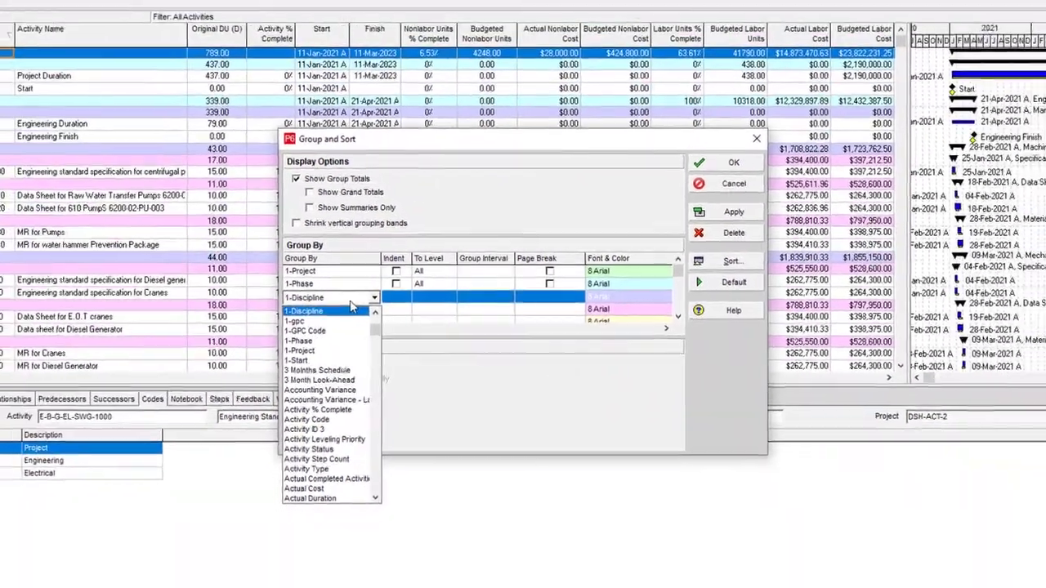
click(351, 307)
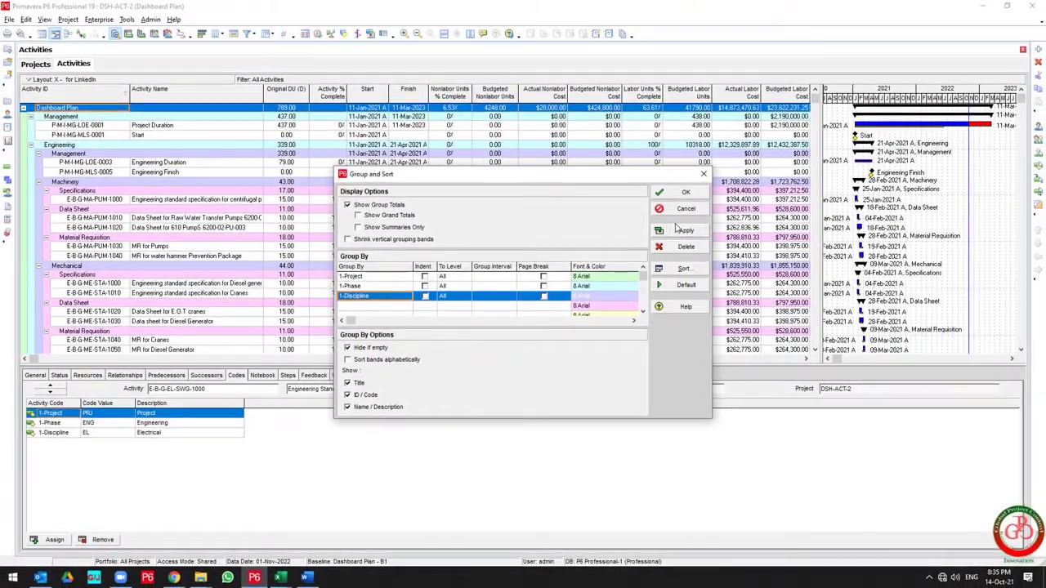
click(680, 230)
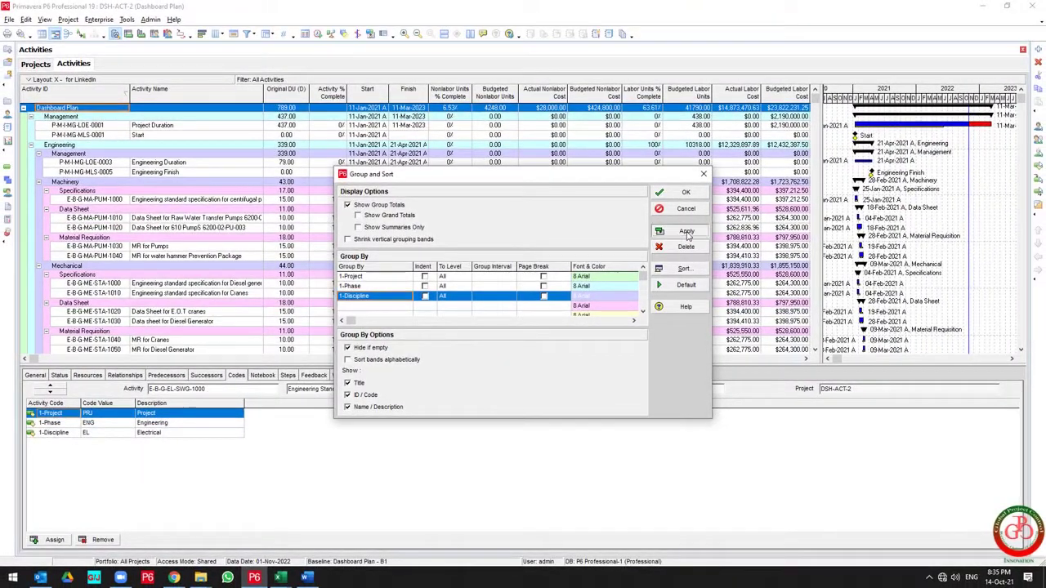
click(688, 194)
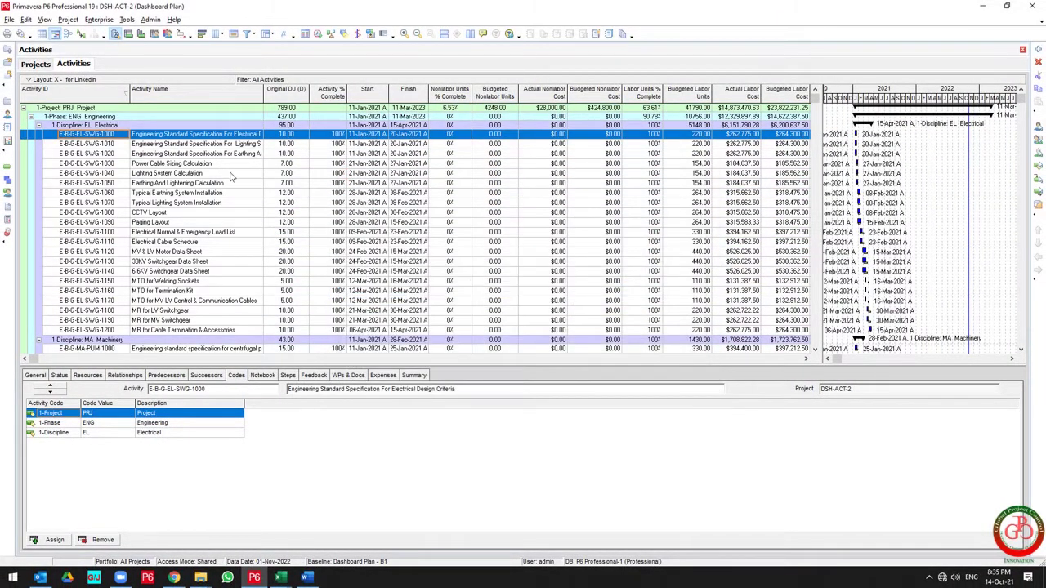
Collapse the grouping bands to 1-Discipline so each phase shows discipline totals.
click(104, 153)
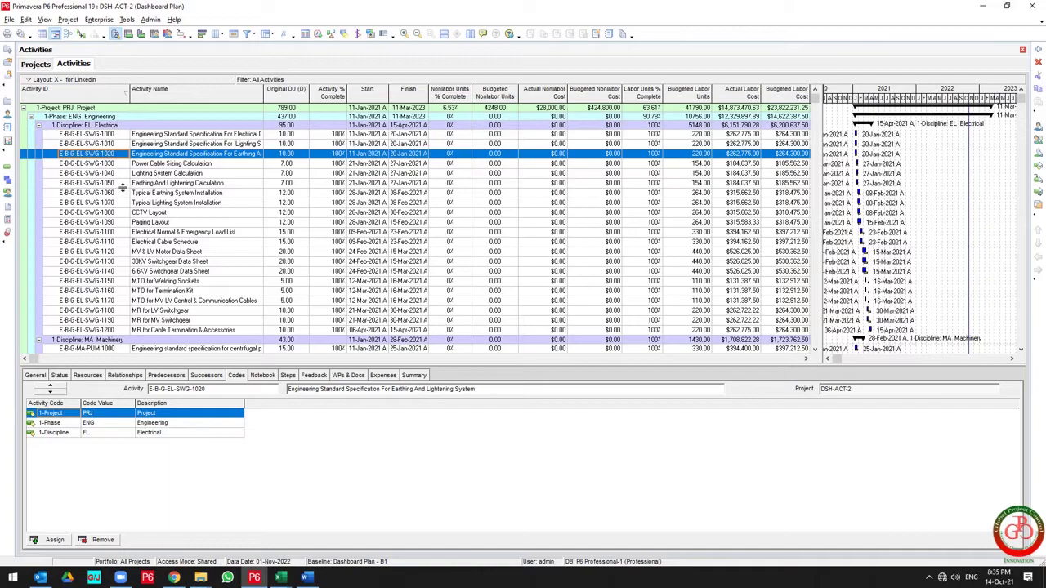
scroll(121, 187, down, 2)
scroll(121, 187, up, 2)
click(56, 81)
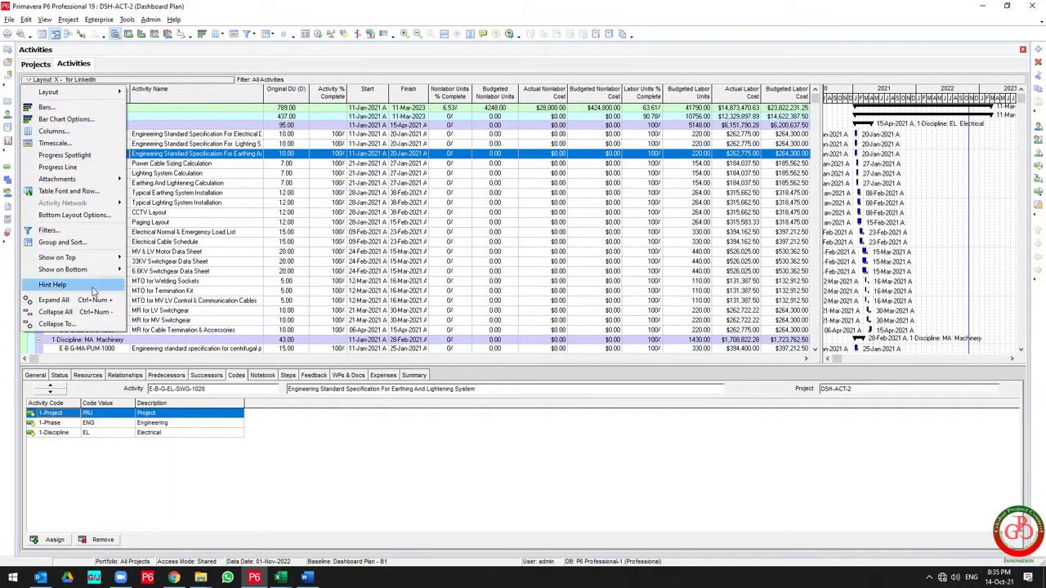
click(99, 326)
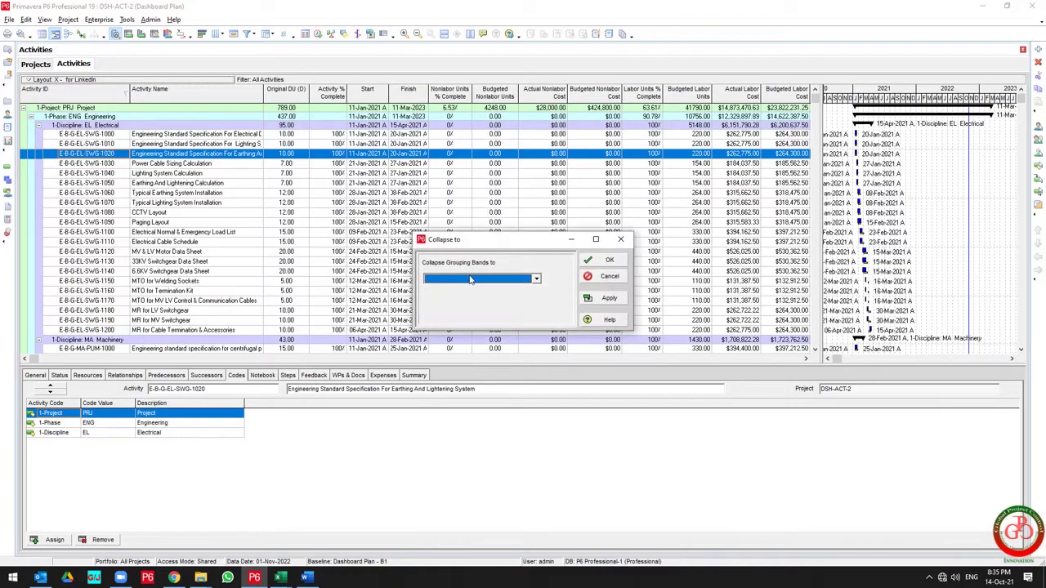
click(468, 278)
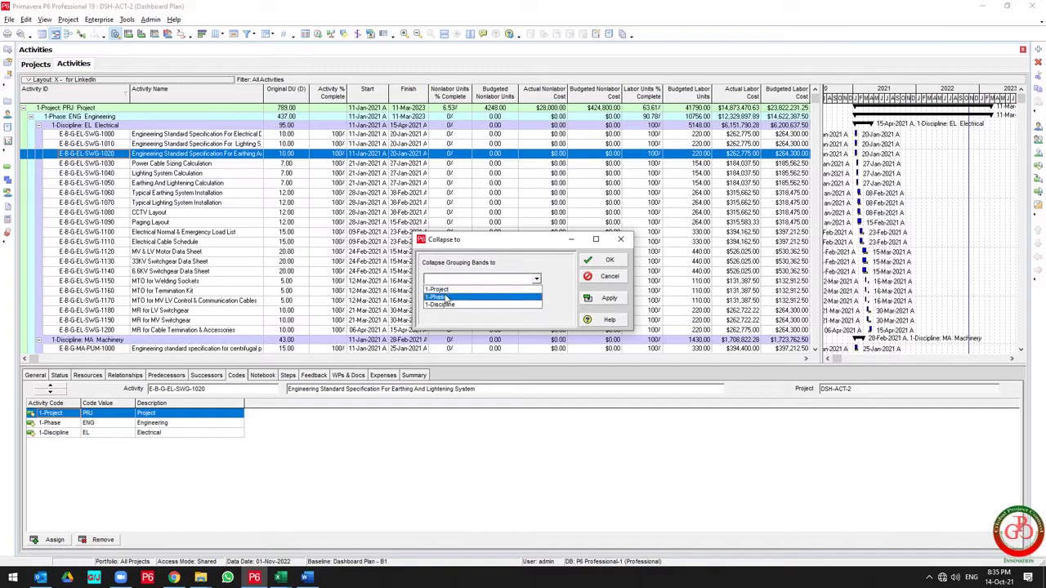
click(446, 304)
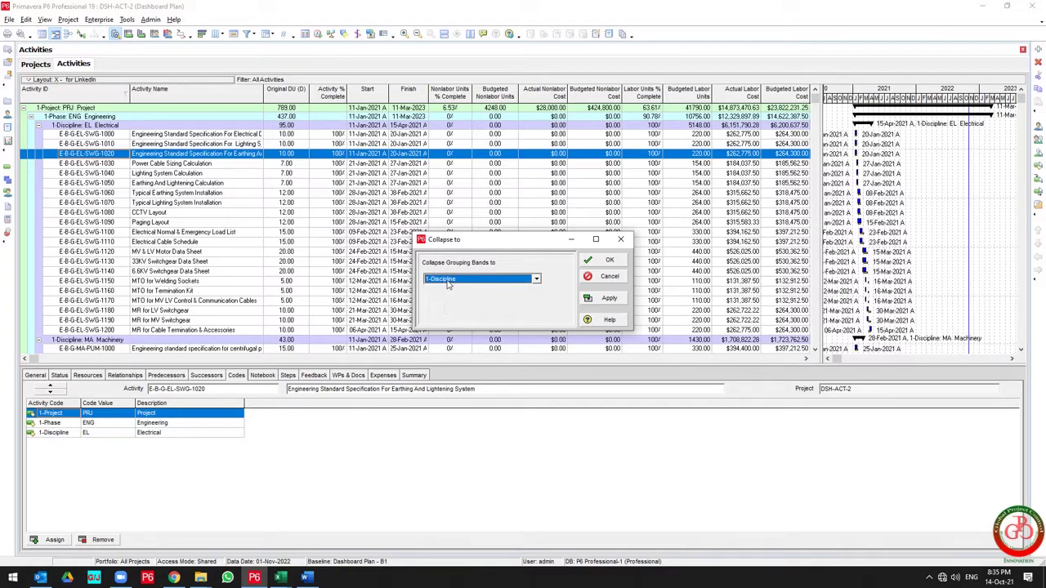
click(610, 299)
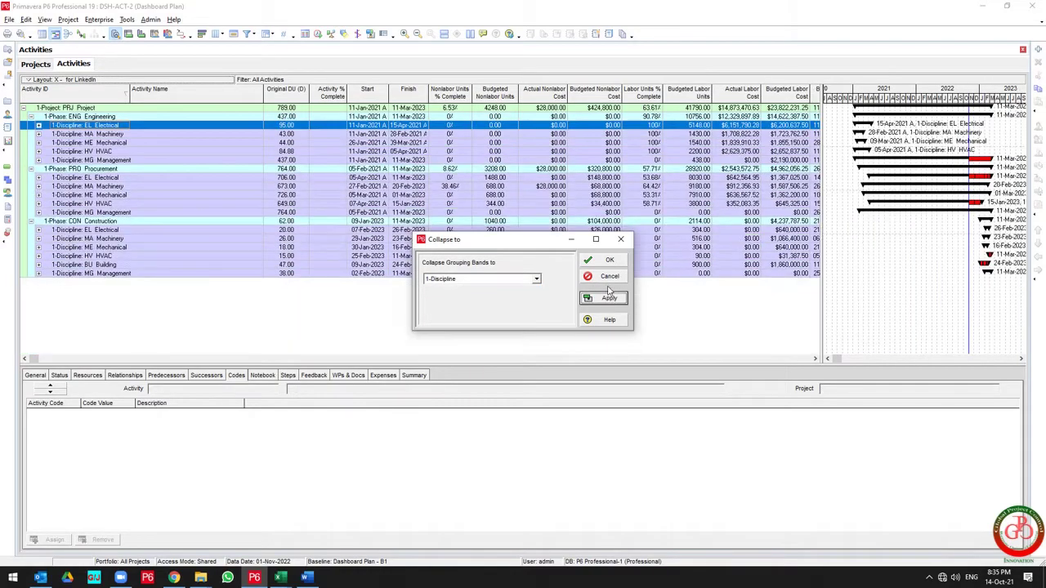
Select the MA Machinery band under Engineering, Procurement and Construction.
click(610, 261)
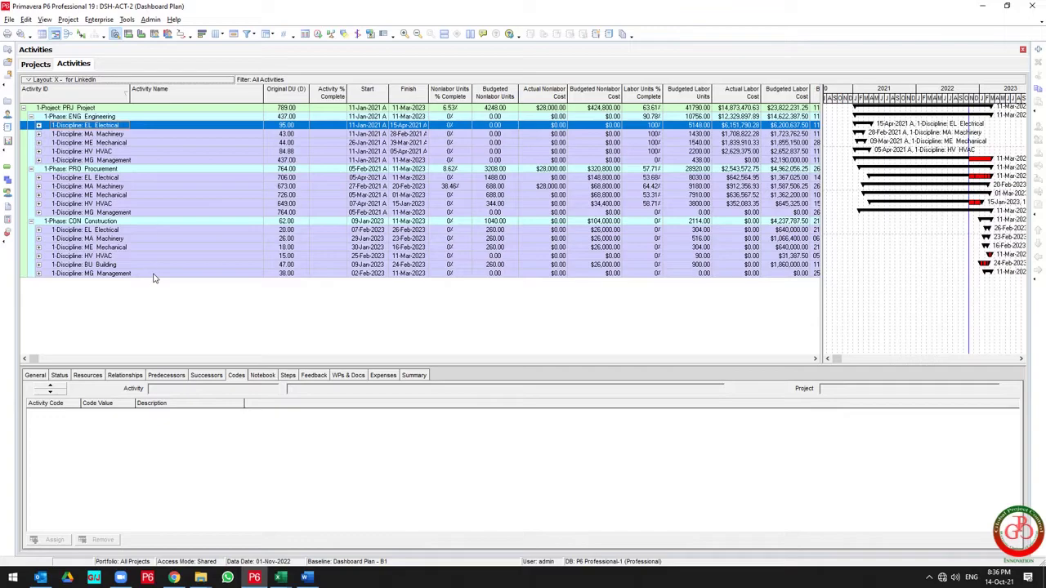
click(129, 135)
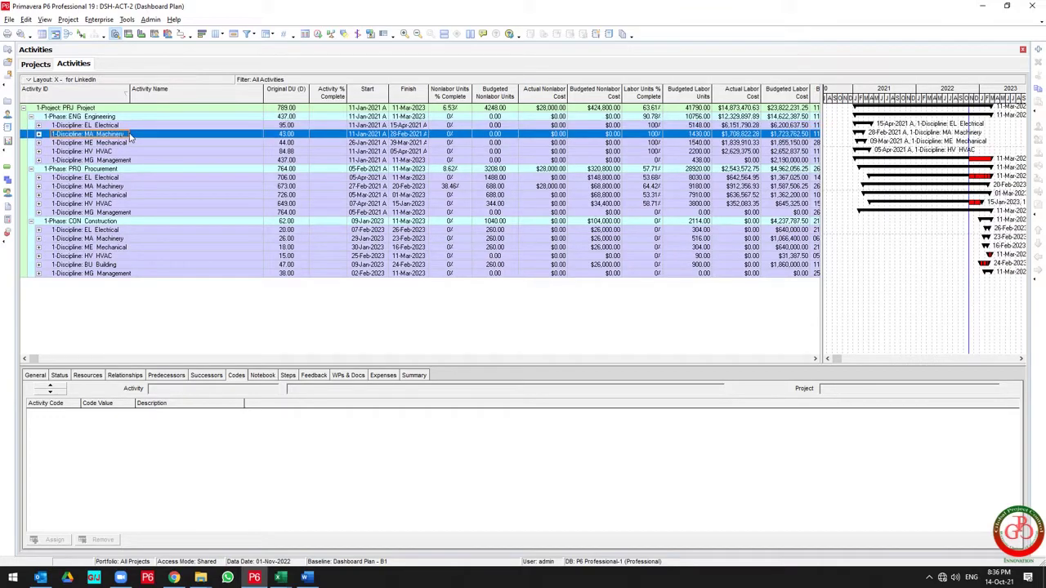
ctrl+click(127, 187)
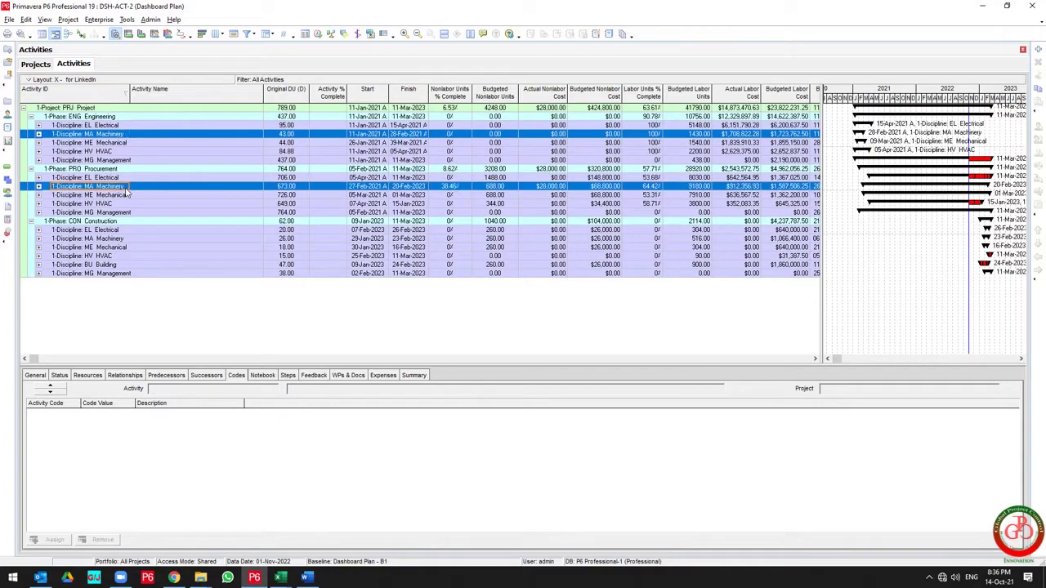
ctrl+click(126, 239)
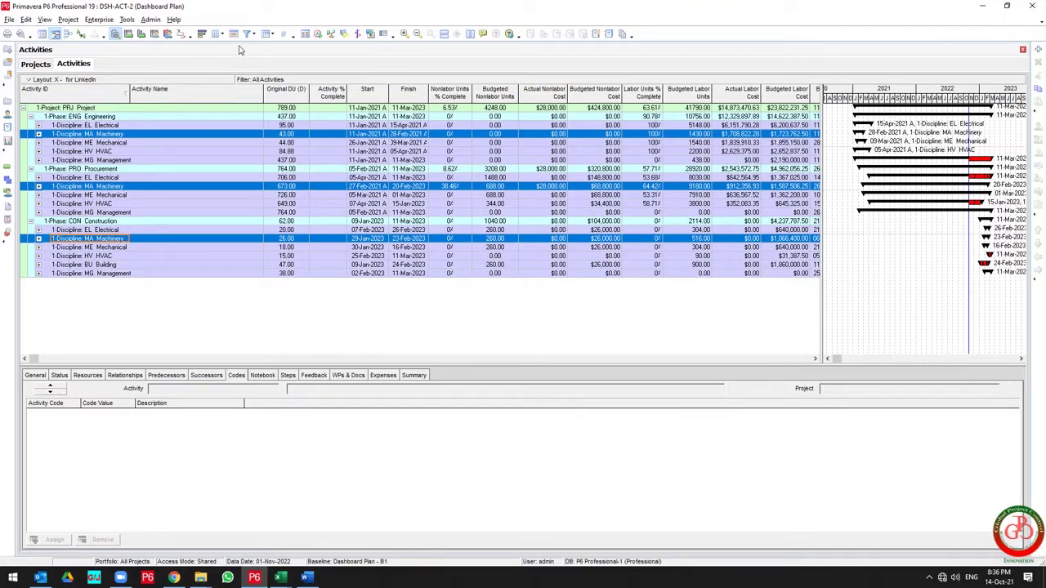
Delete the 1-Phase row in Group and Sort and apply the Project–Discipline grouping.
click(265, 36)
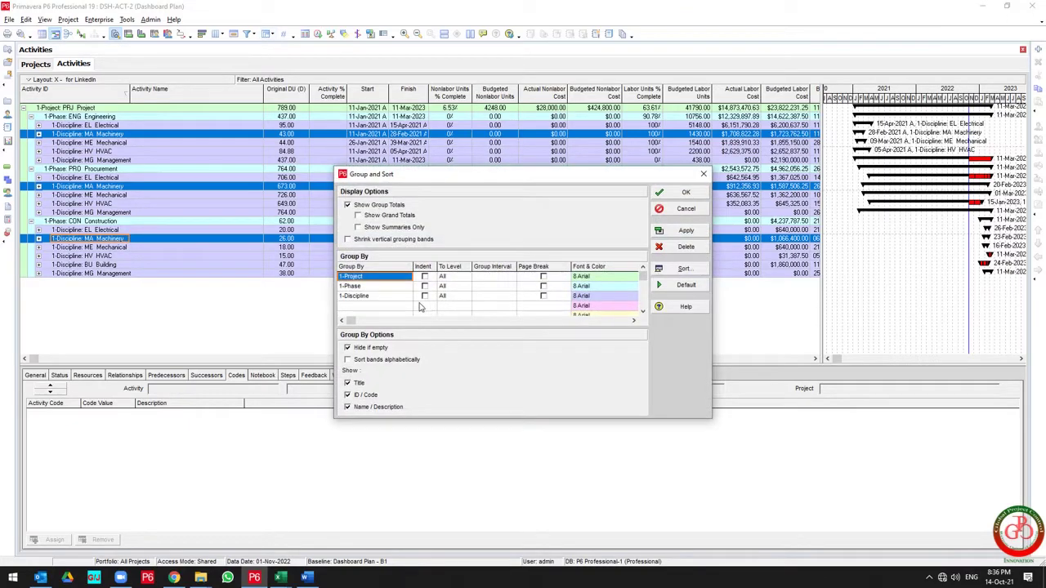
click(387, 288)
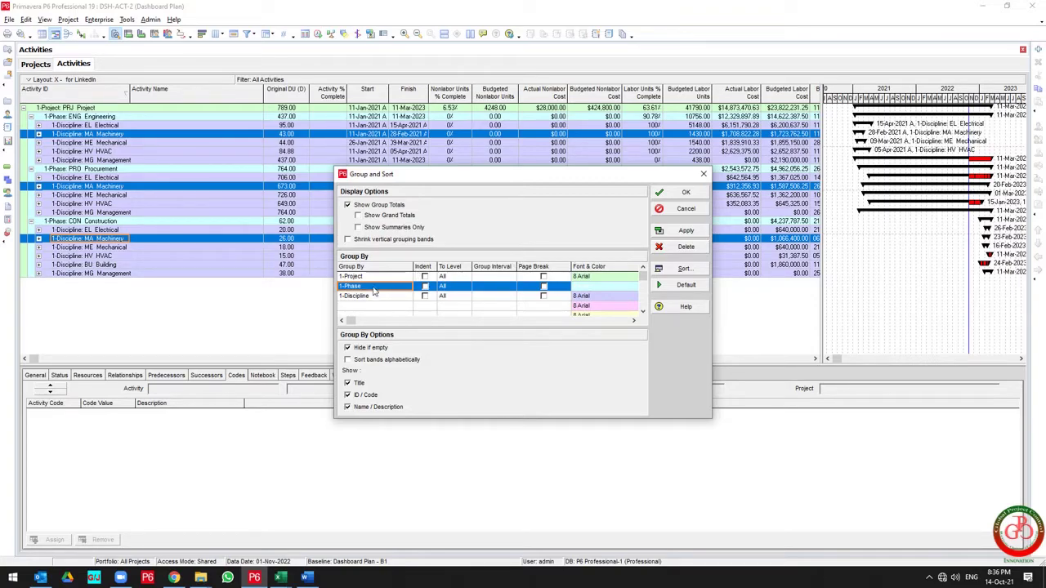
click(687, 248)
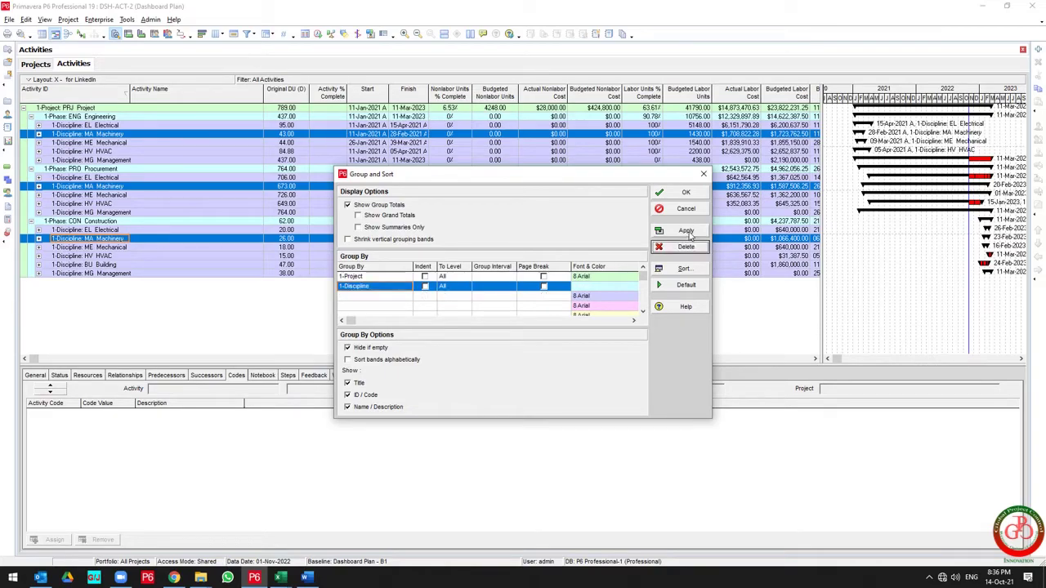
click(688, 231)
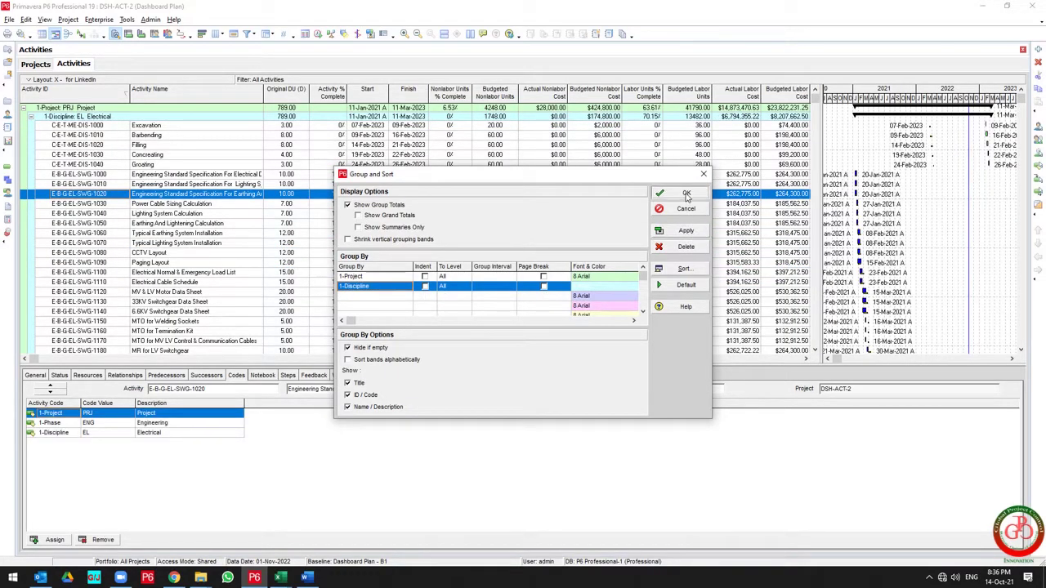
Collapse the table to 1-Discipline bands, one totals row per discipline under the project.
click(686, 194)
click(33, 79)
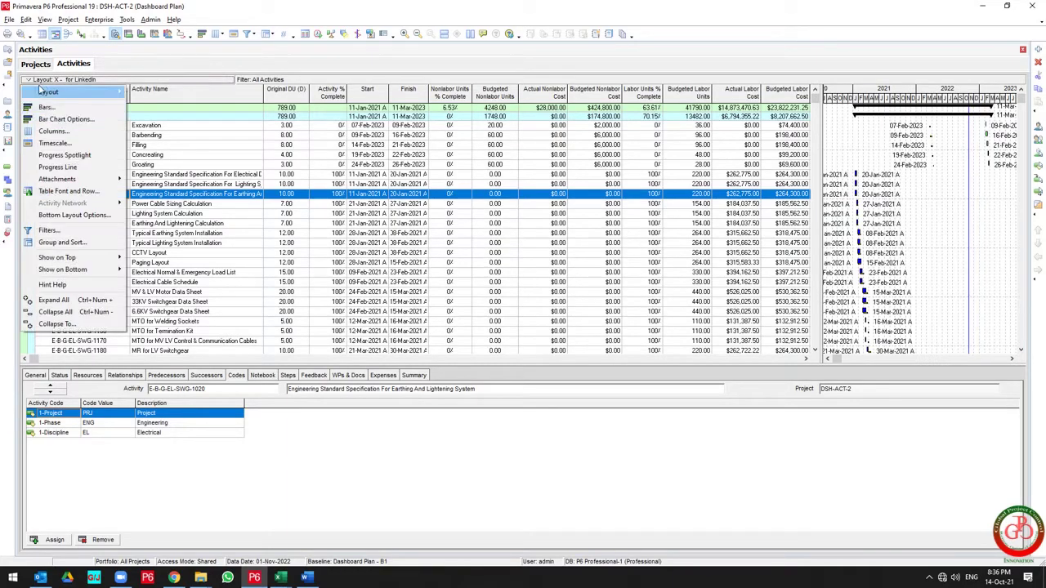
click(57, 325)
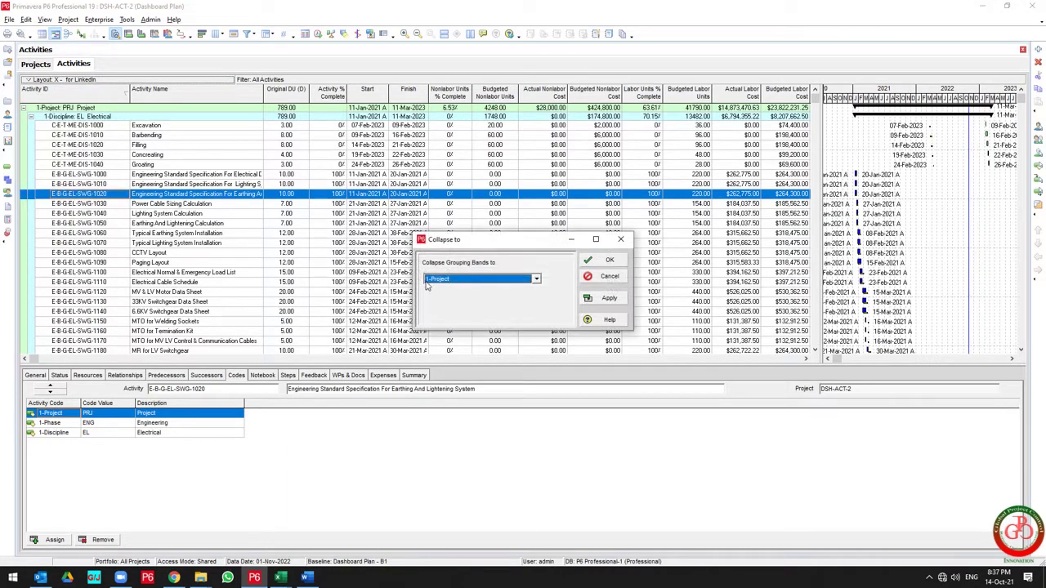
click(449, 282)
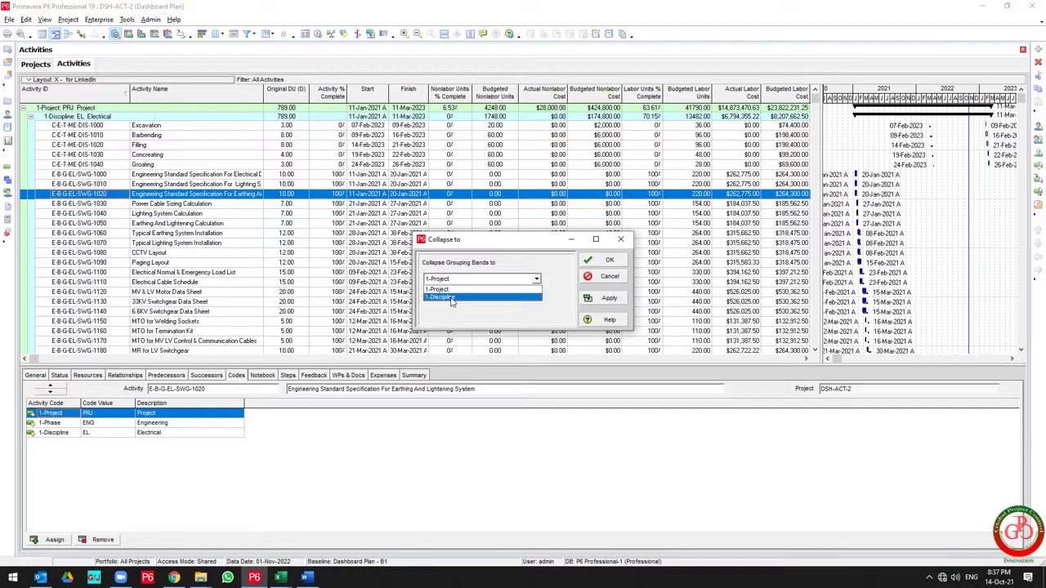
click(452, 298)
click(607, 298)
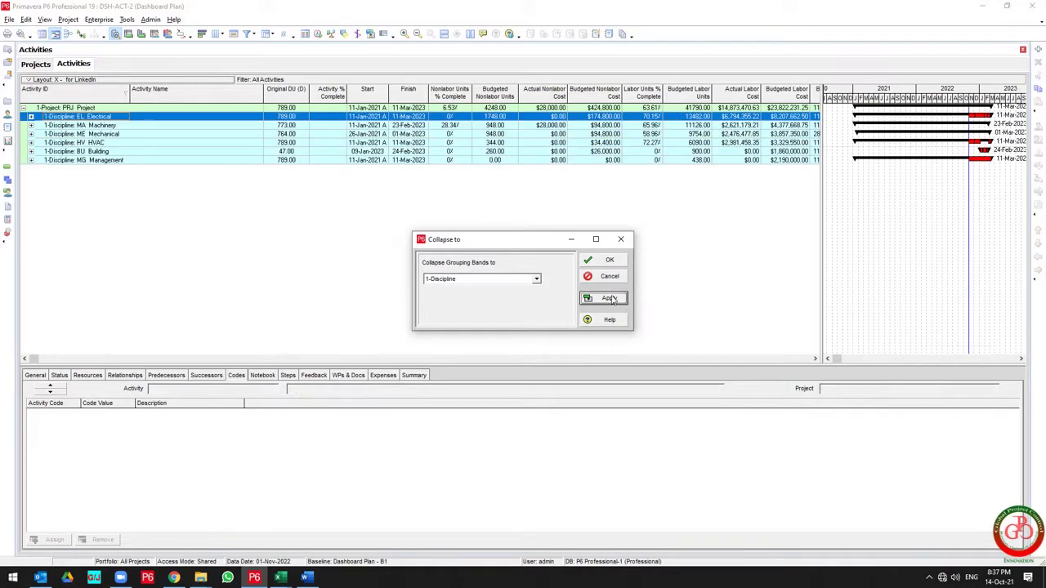
click(609, 260)
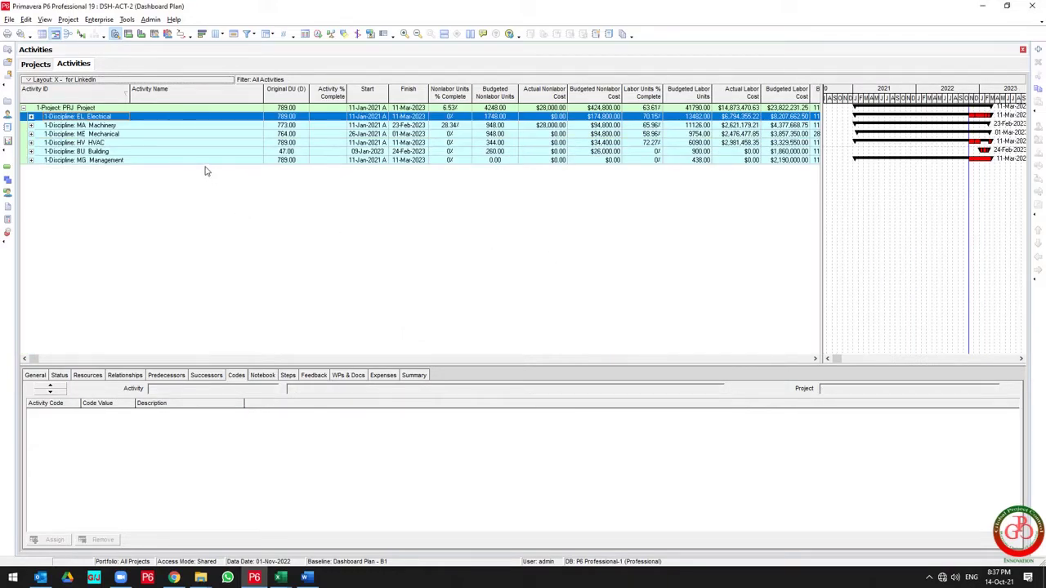
click(188, 135)
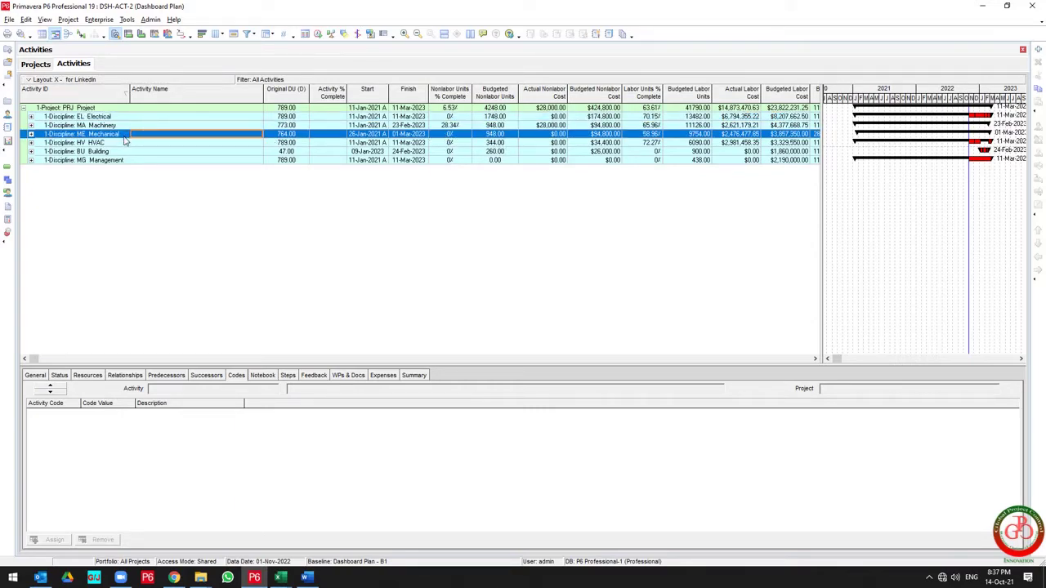
click(173, 125)
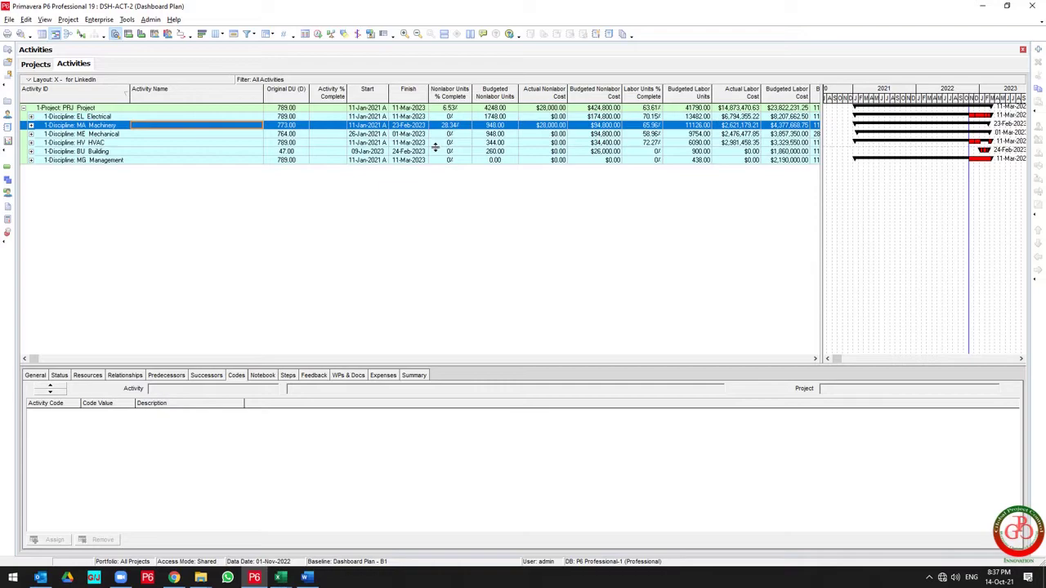